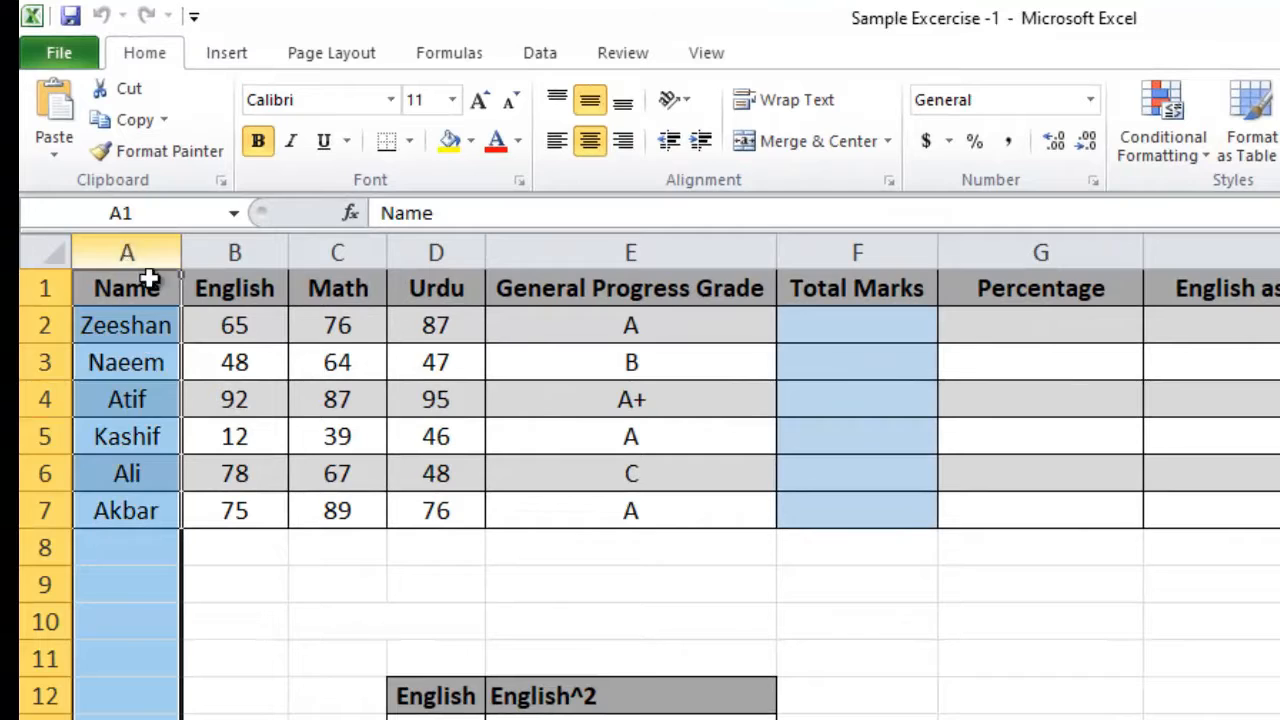
pyautogui.click(323, 363)
pyautogui.click(228, 322)
pyautogui.click(140, 326)
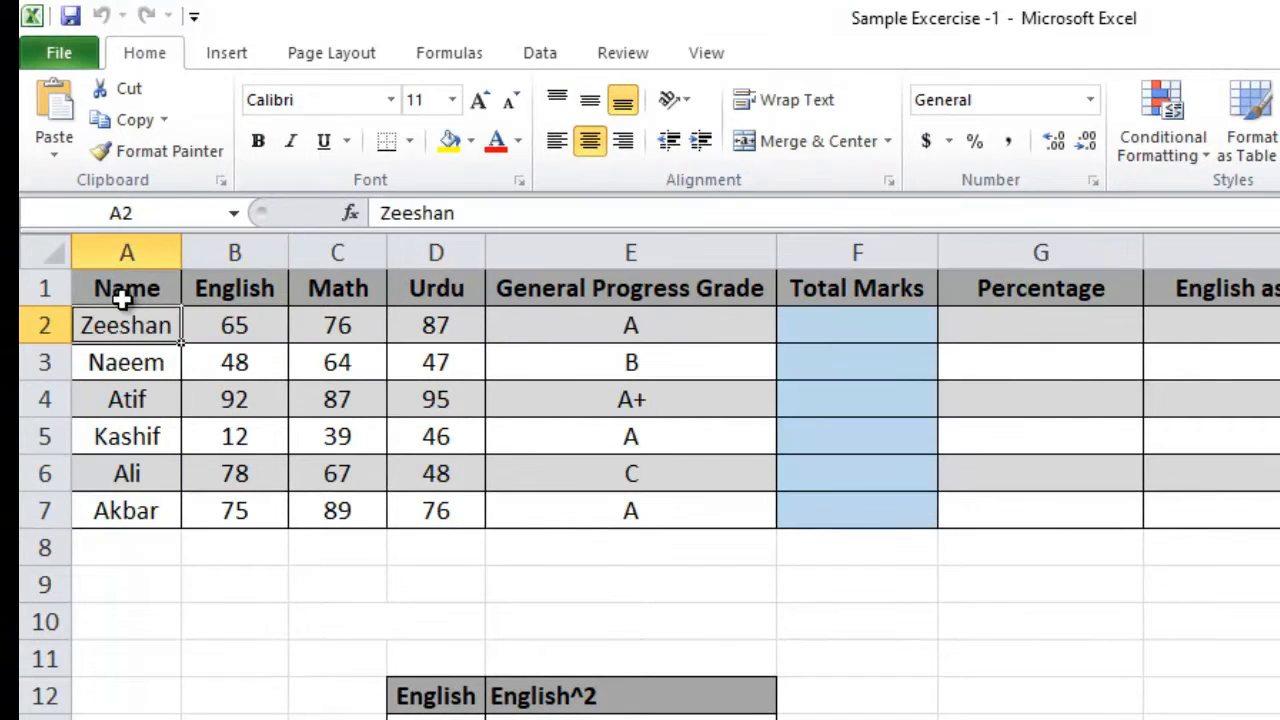
# Format the range A1:J7 as a table with headers, using the light blue table style with a solid header row.
pyautogui.click(119, 291)
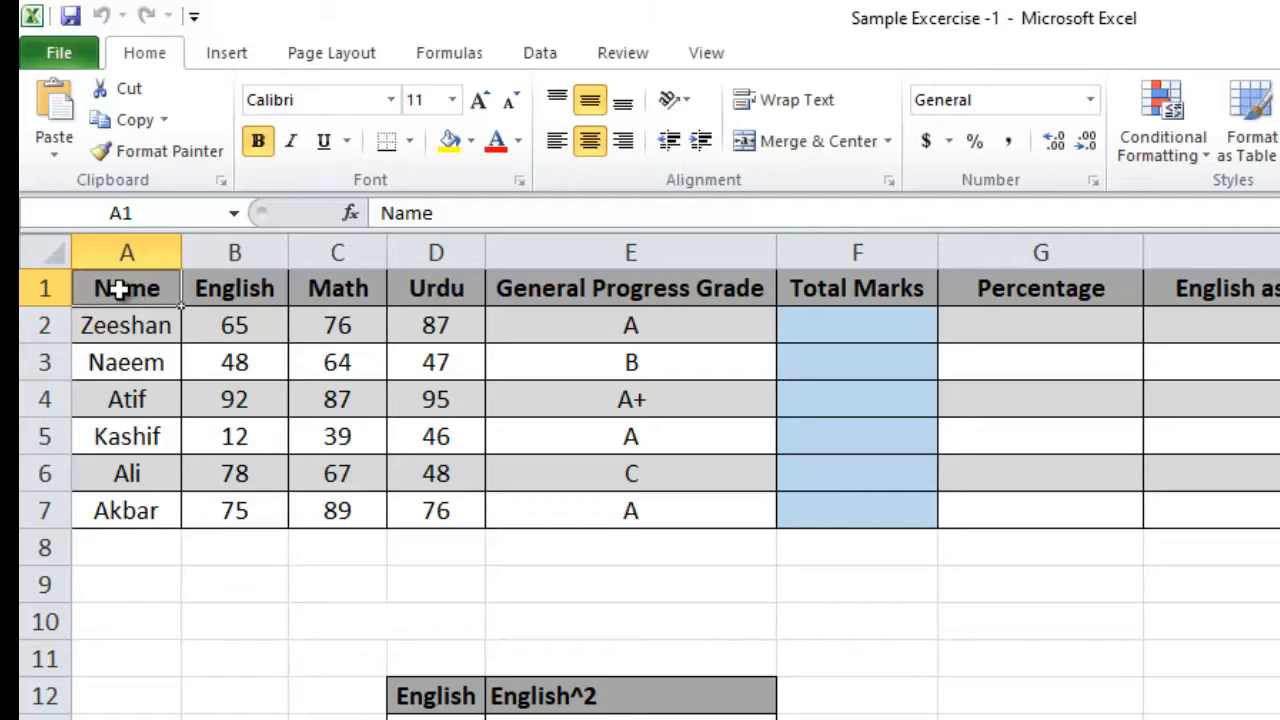
pyautogui.moveTo(136, 288); pyautogui.dragTo(990, 329)
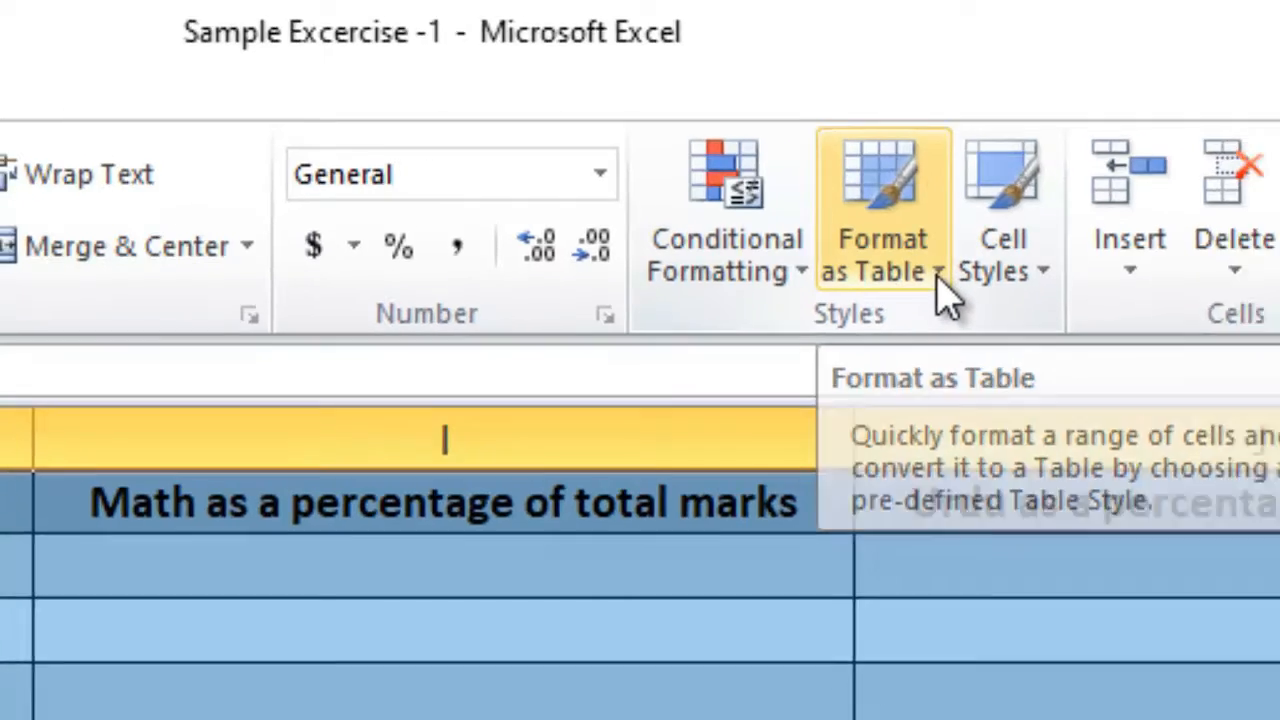
pyautogui.click(990, 292)
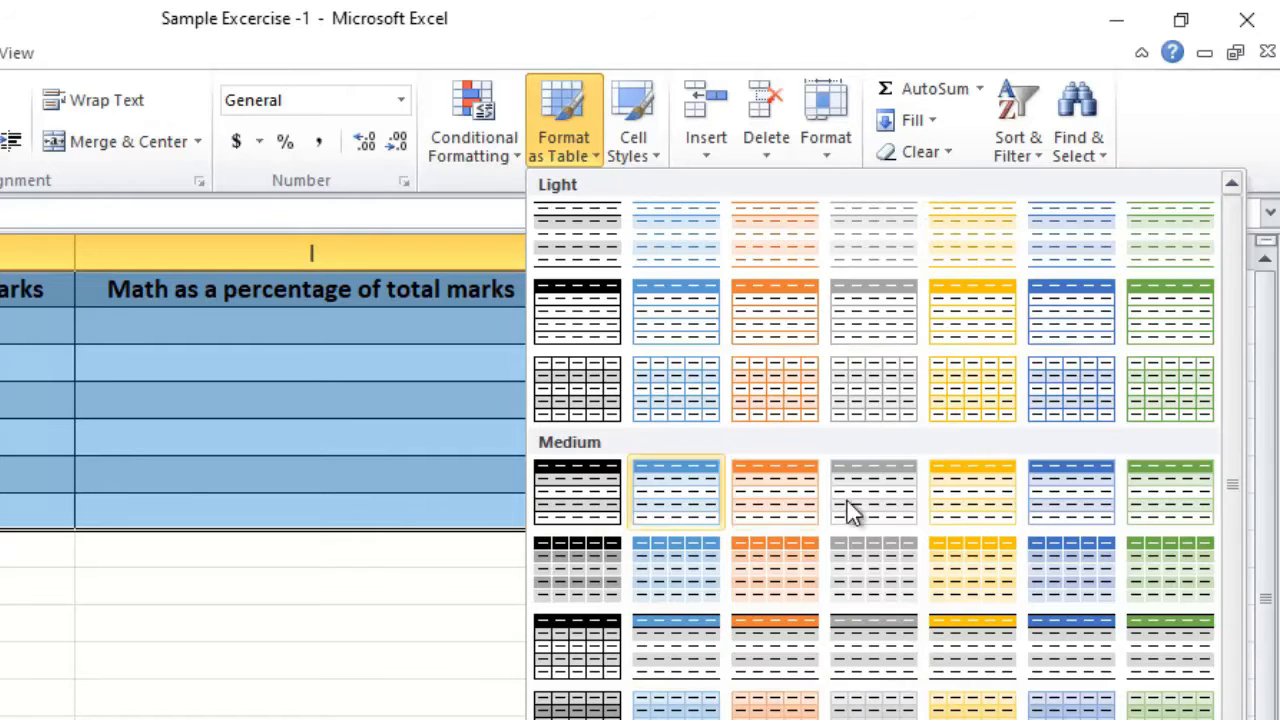
pyautogui.click(676, 335)
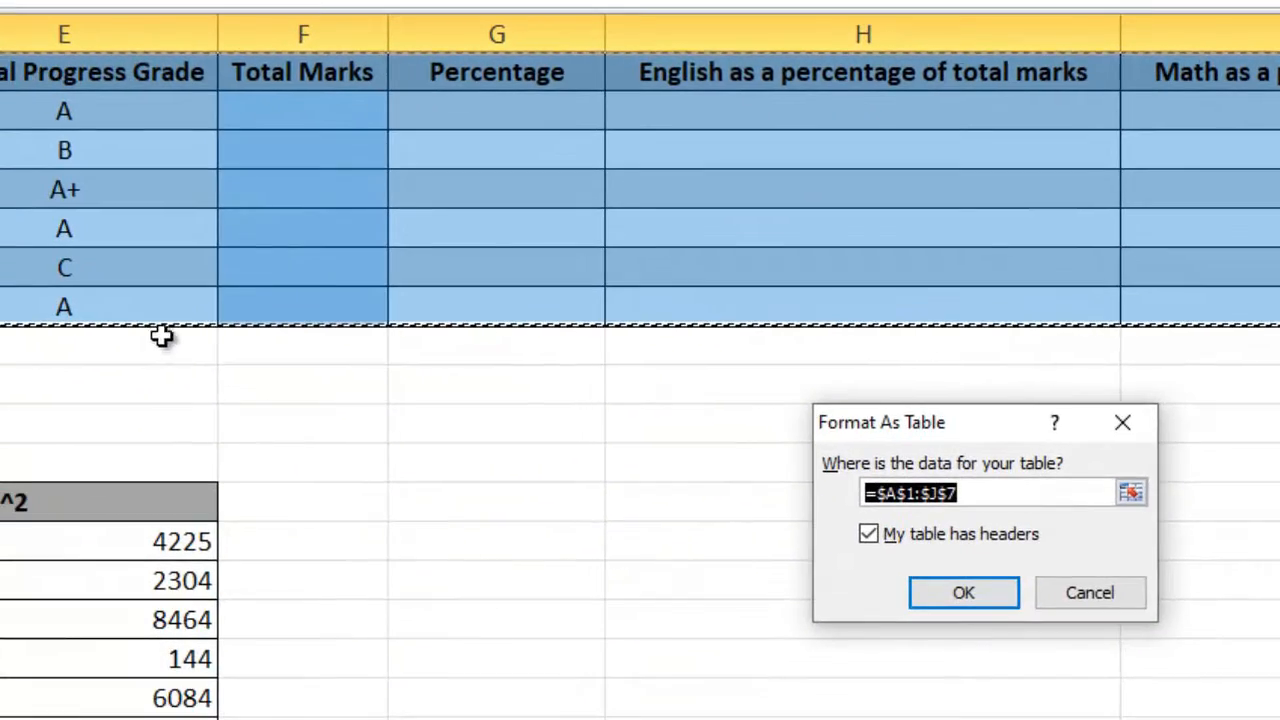
pyautogui.moveTo(875, 428); pyautogui.dragTo(0, 0)
pyautogui.moveTo(160, 0); pyautogui.dragTo(142, 87)
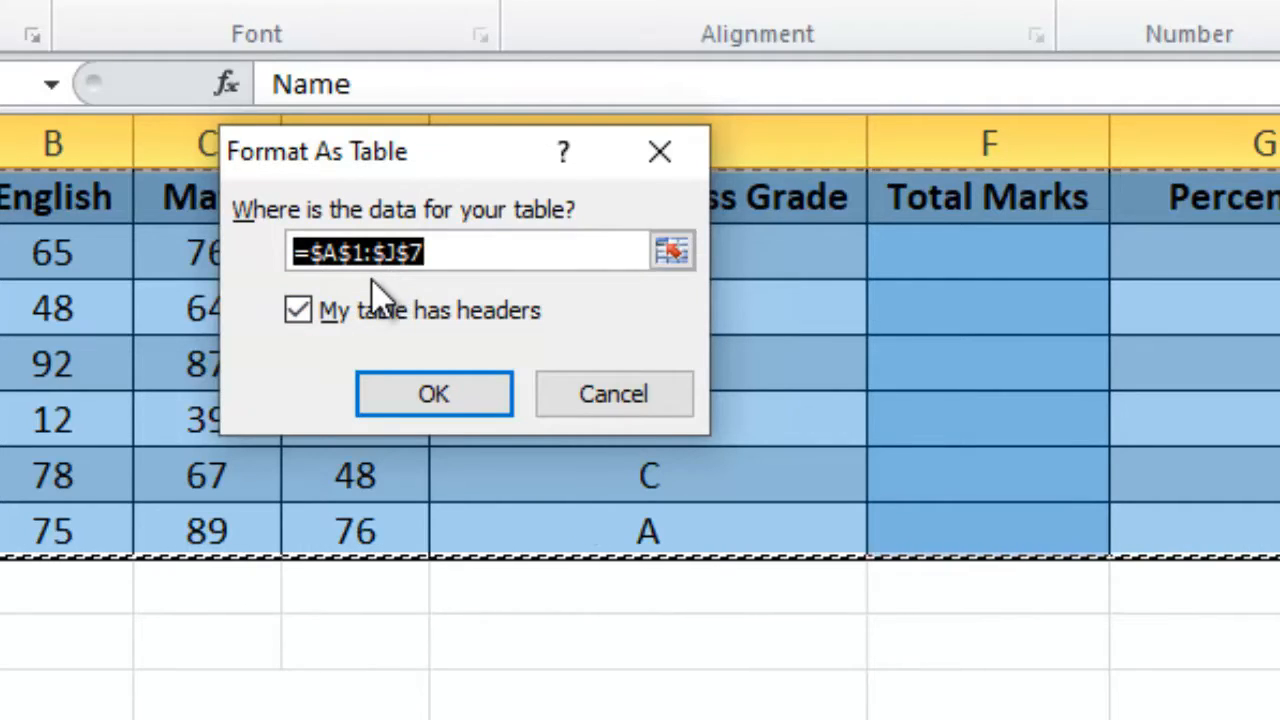
pyautogui.click(421, 390)
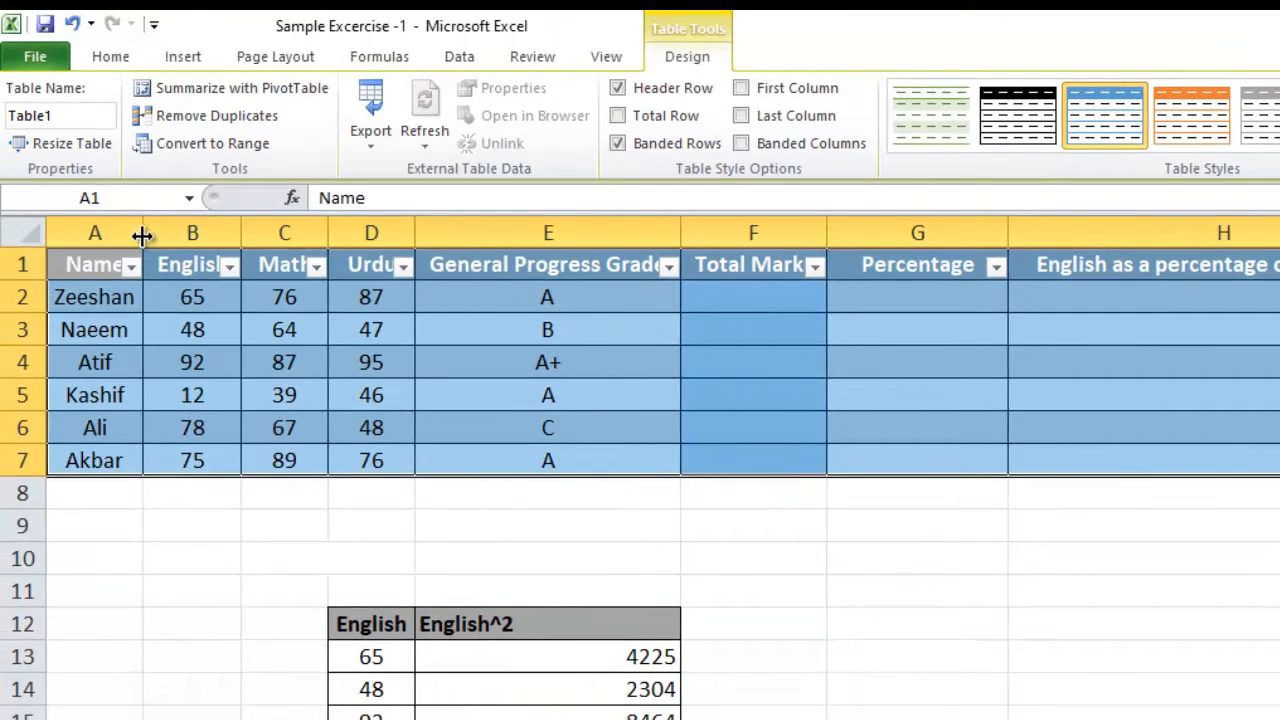
# Widen columns A through F so the table's headings fit beside their filter arrows.
pyautogui.moveTo(126, 224); pyautogui.dragTo(198, 235)
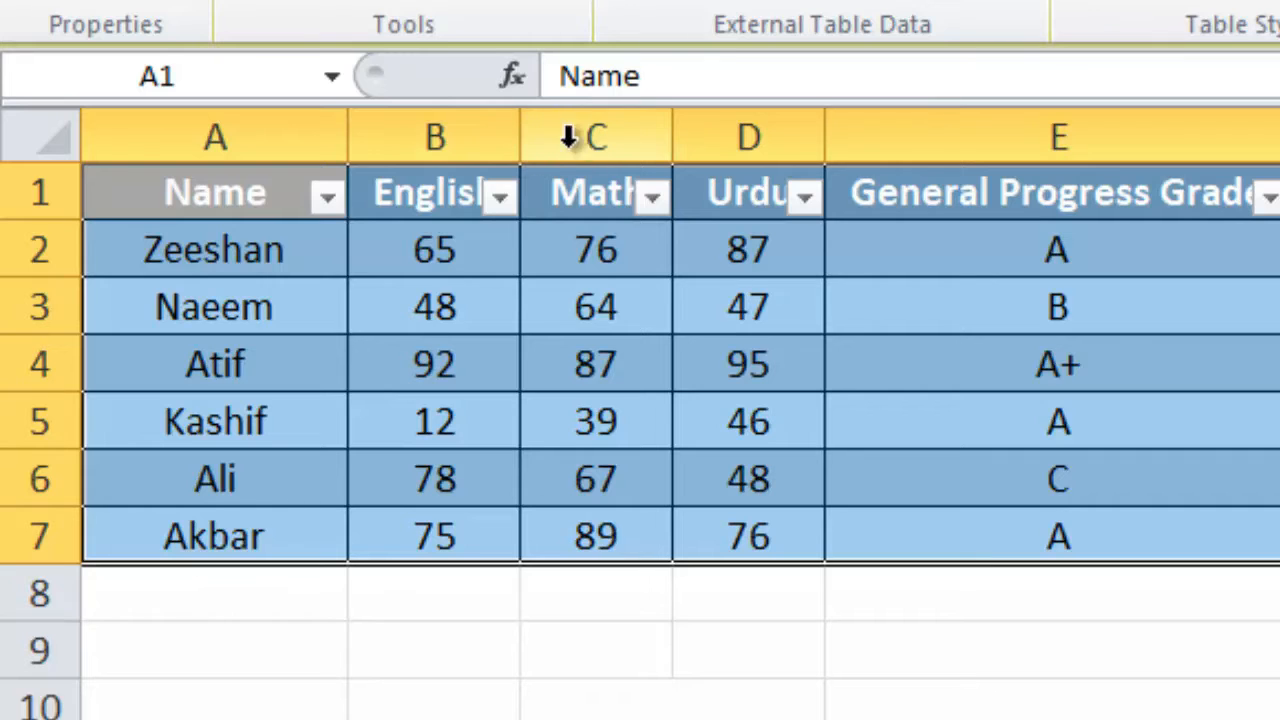
pyautogui.moveTo(522, 140); pyautogui.dragTo(579, 140)
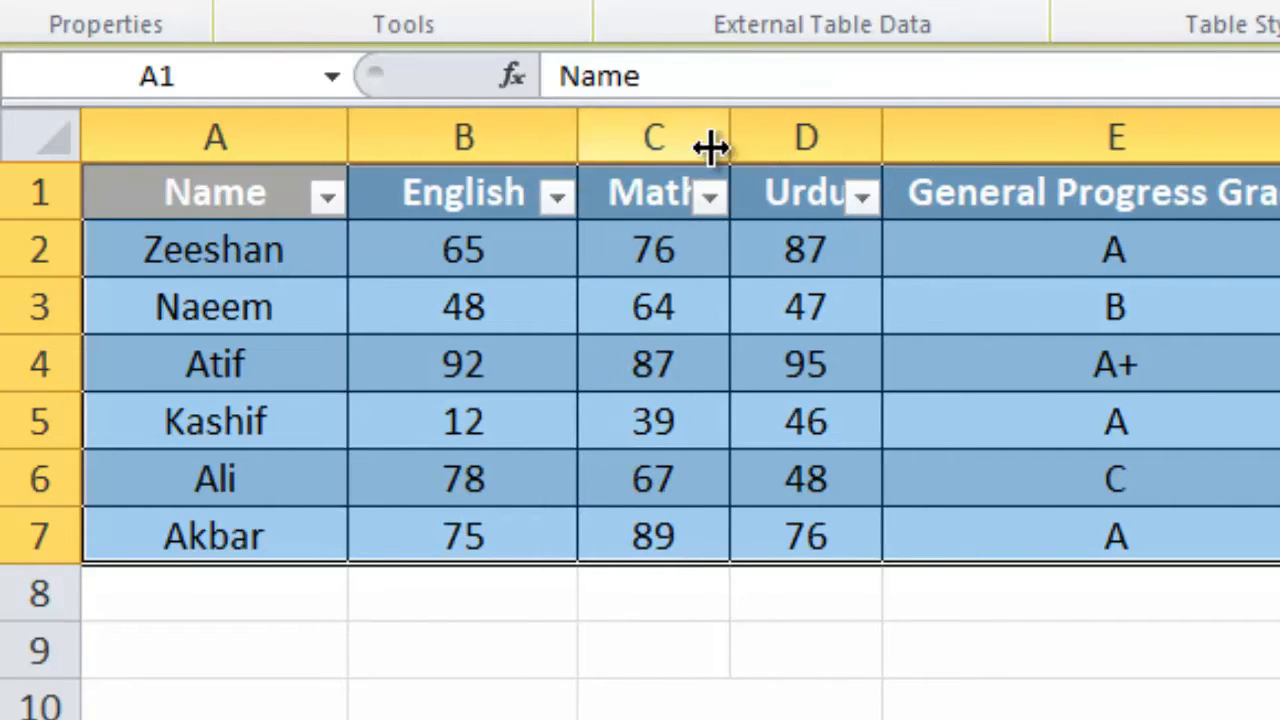
pyautogui.moveTo(712, 143); pyautogui.dragTo(792, 140)
pyautogui.moveTo(951, 137); pyautogui.dragTo(1035, 148)
pyautogui.moveTo(1270, 140); pyautogui.dragTo(1279, 140)
pyautogui.moveTo(922, 164); pyautogui.dragTo(968, 170)
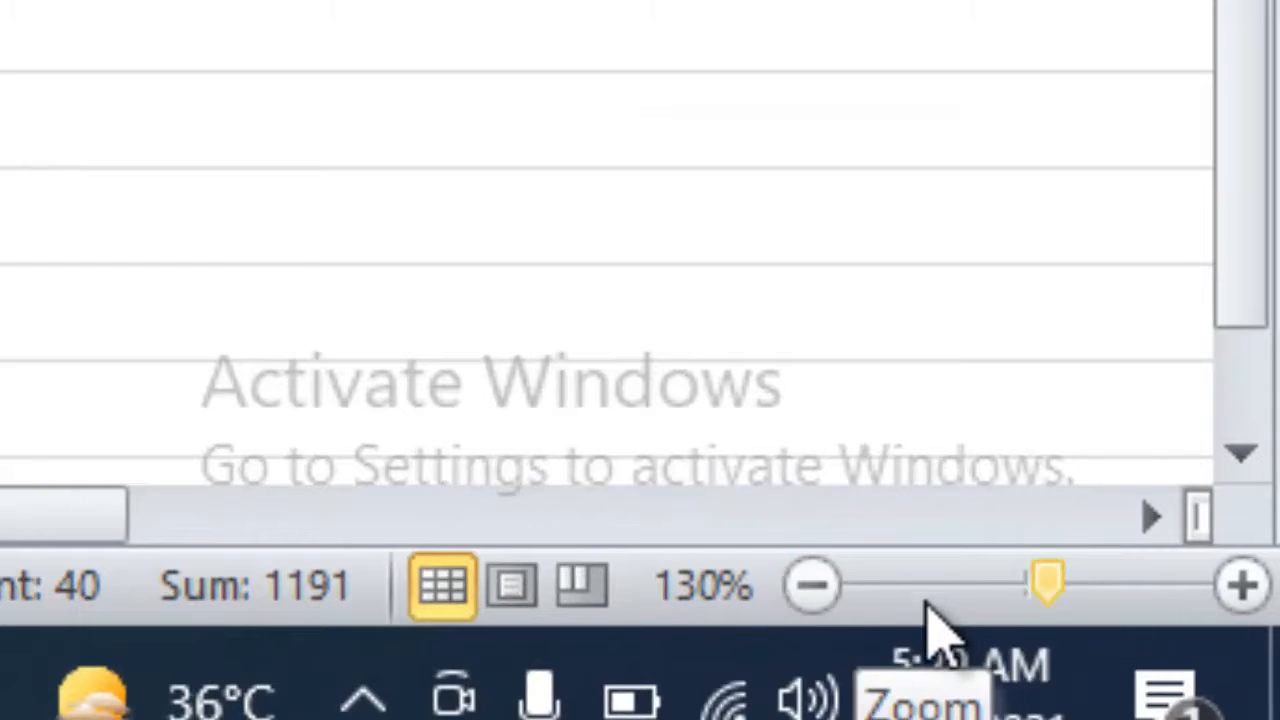
# Filter the table's Name column to only the student in row 5, and select that row.
pyautogui.click(812, 598)
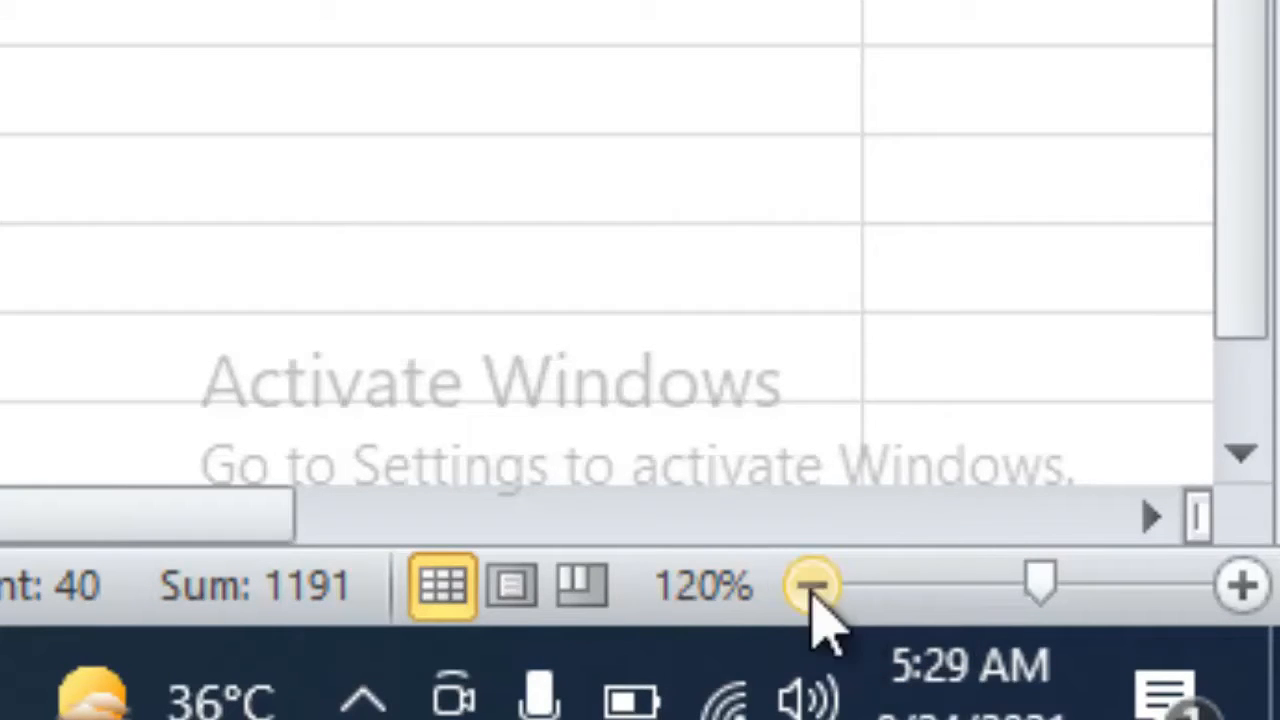
pyautogui.click(812, 588)
pyautogui.click(812, 588)
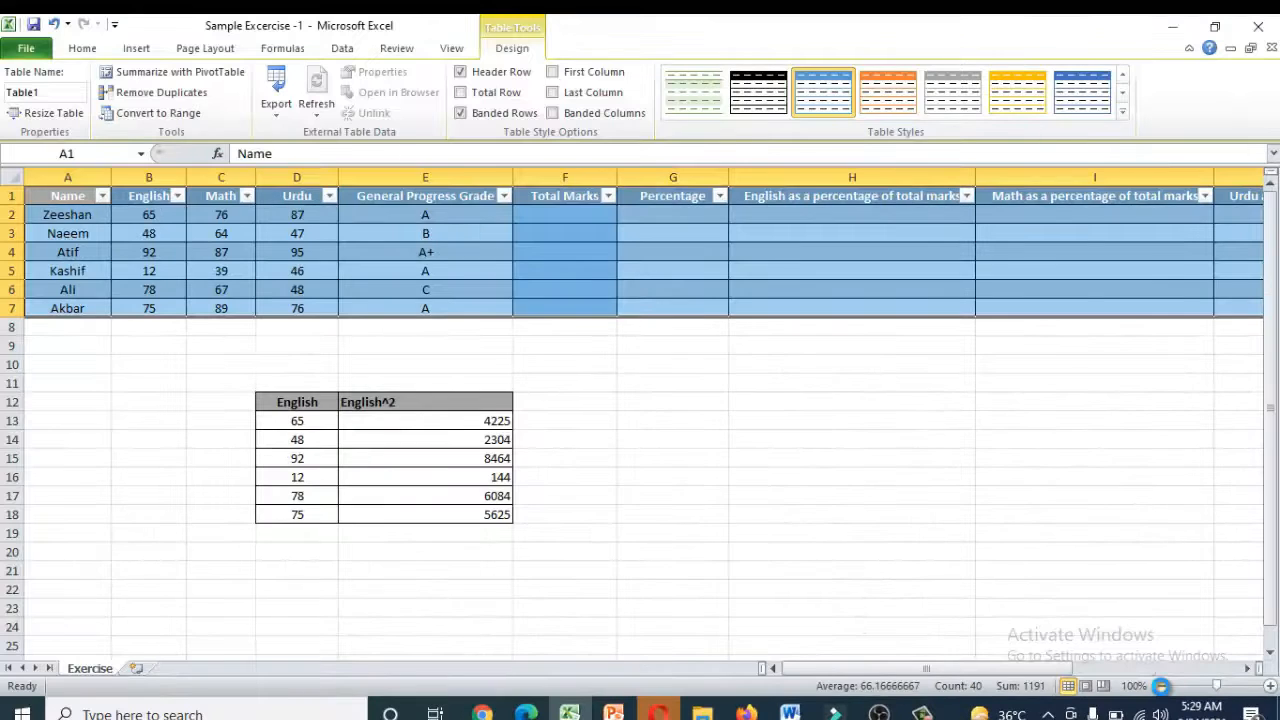
pyautogui.click(1160, 686)
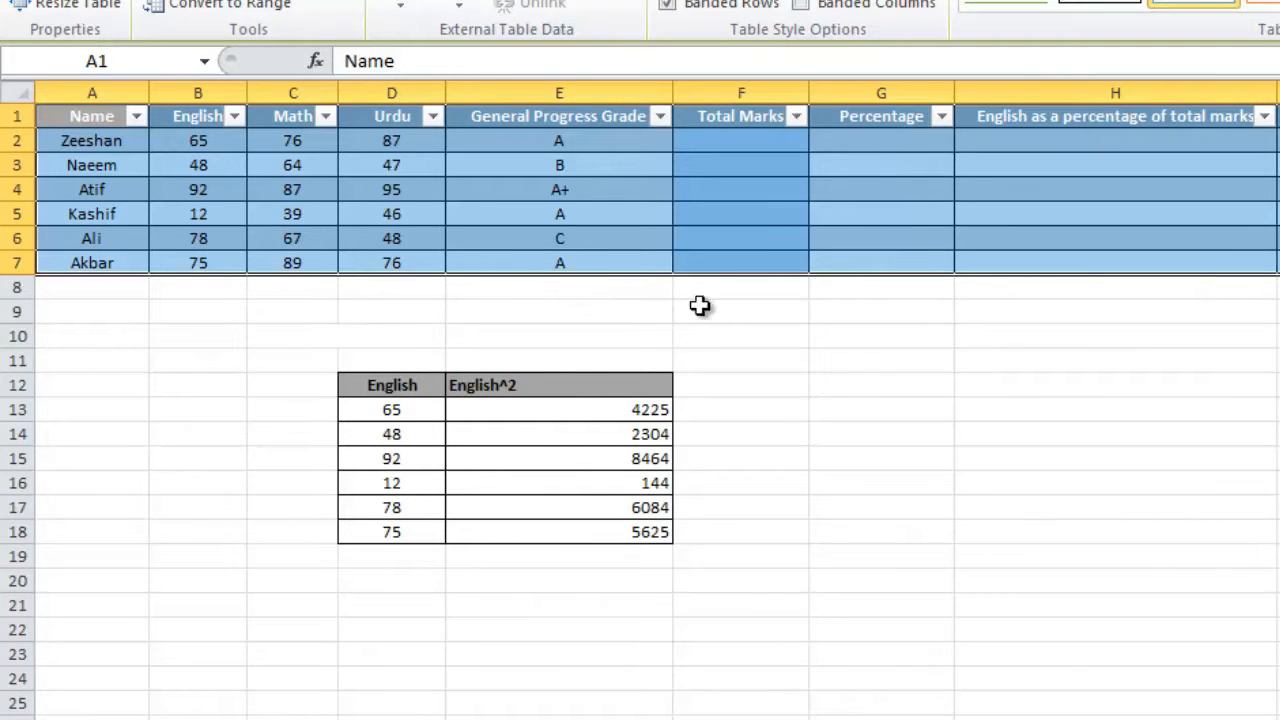
pyautogui.scroll(2, 959, 429)
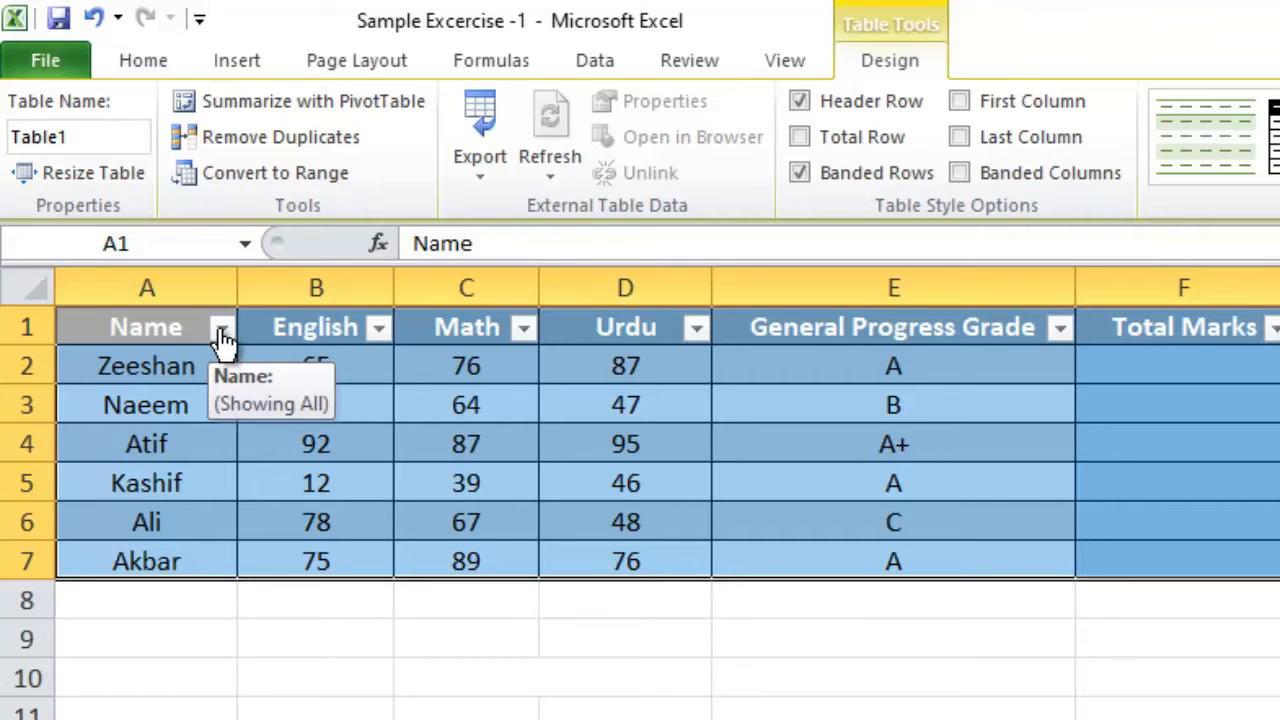
pyautogui.click(222, 329)
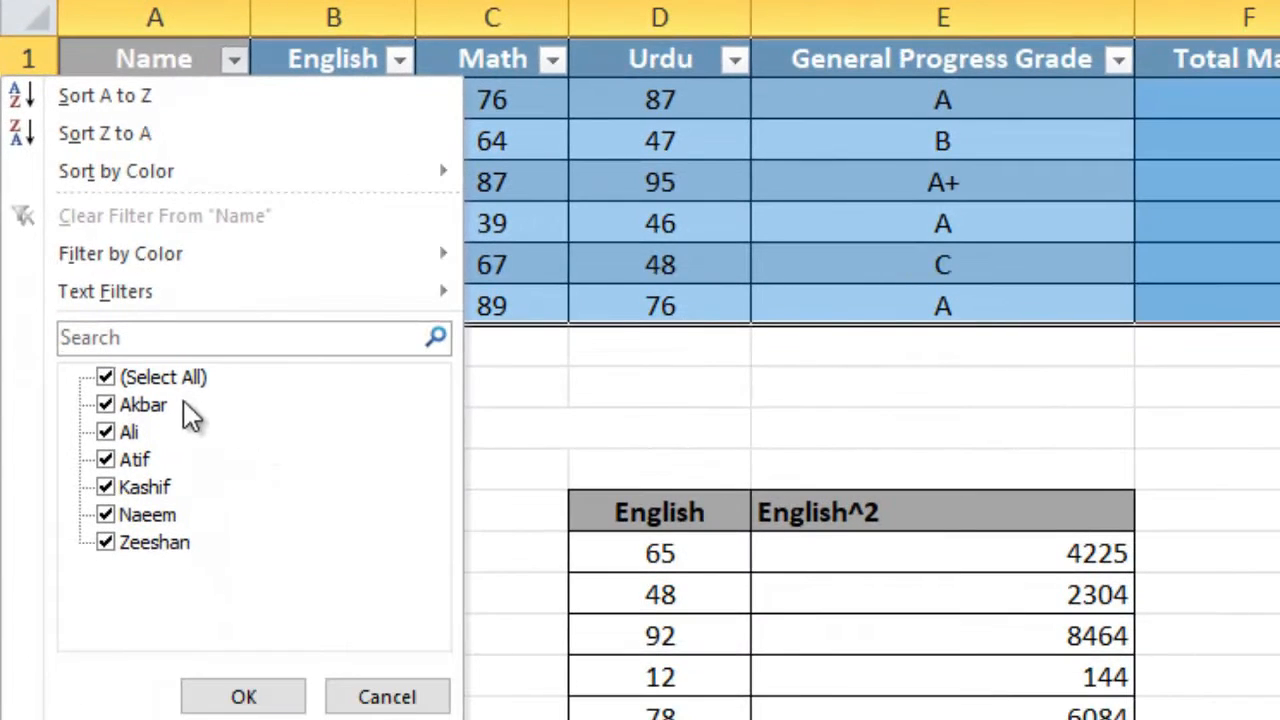
pyautogui.click(136, 384)
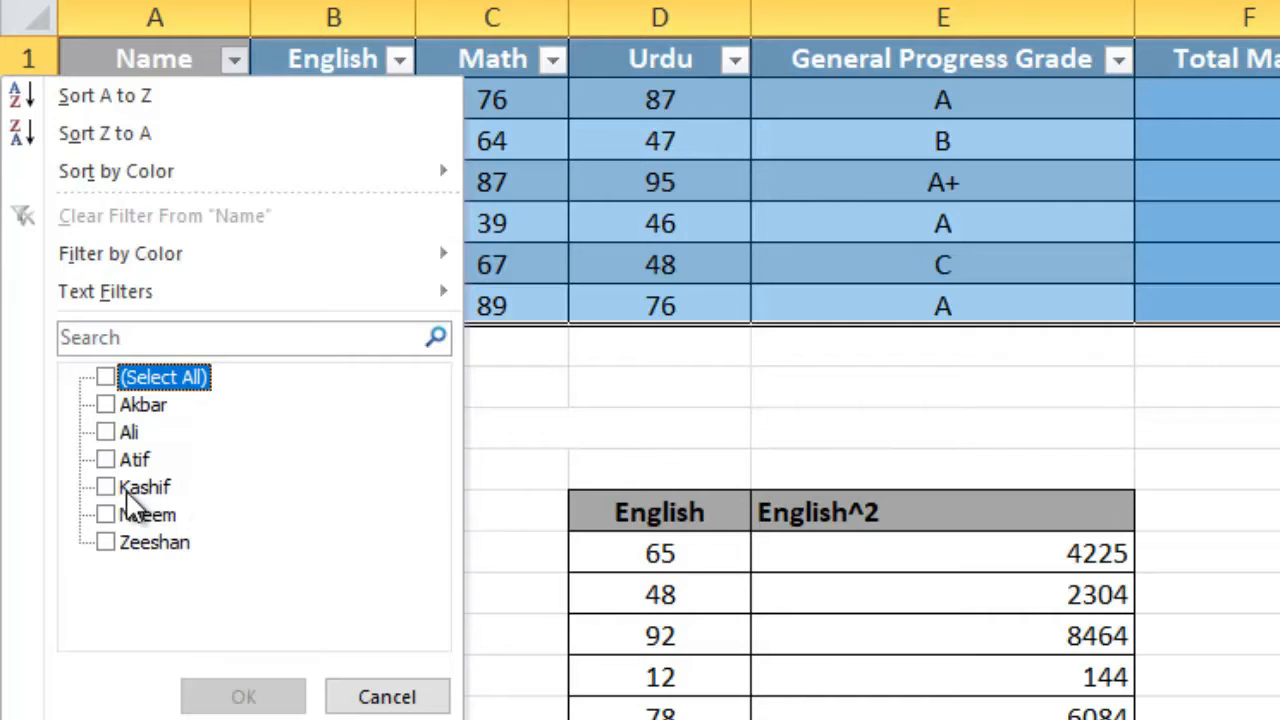
pyautogui.click(127, 494)
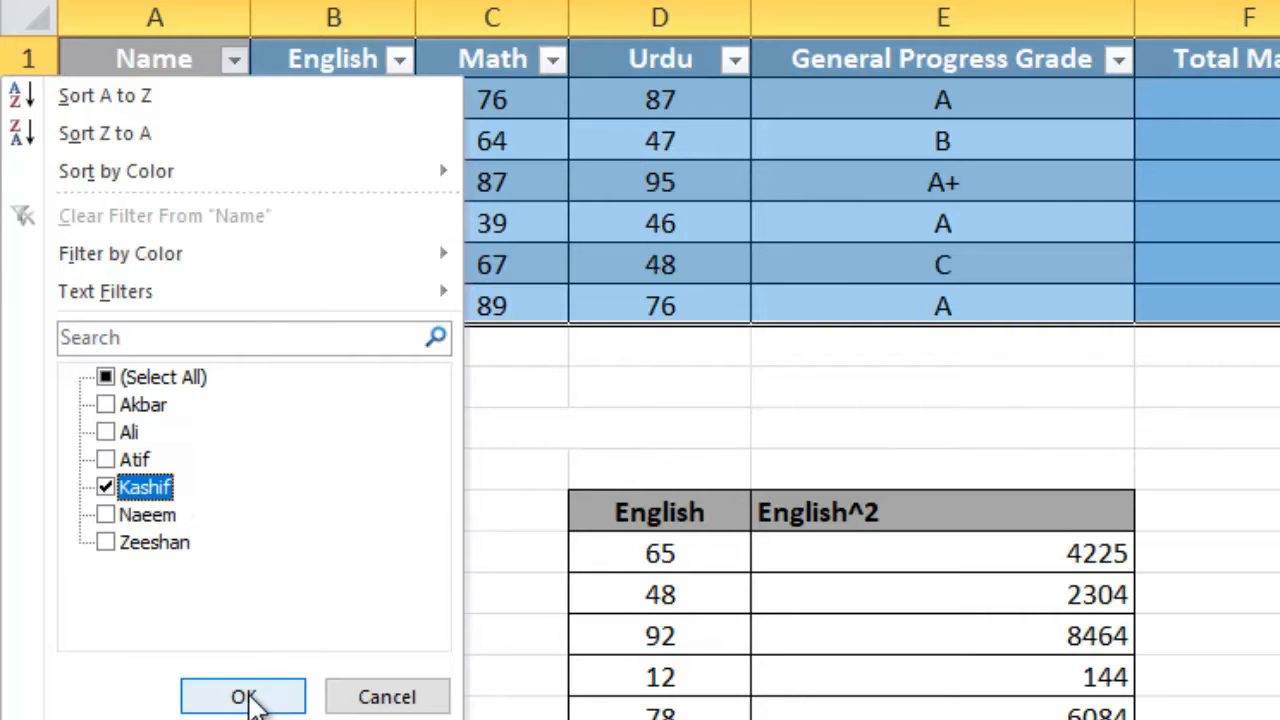
pyautogui.click(240, 698)
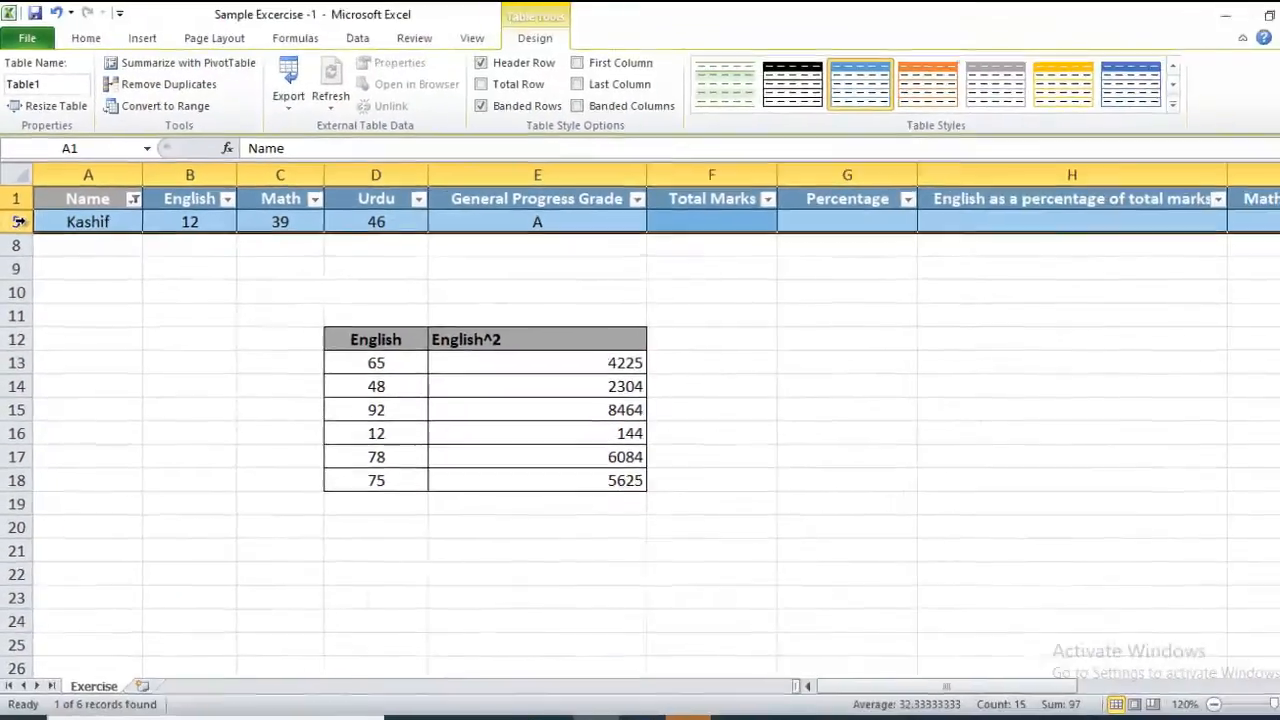
pyautogui.click(18, 221)
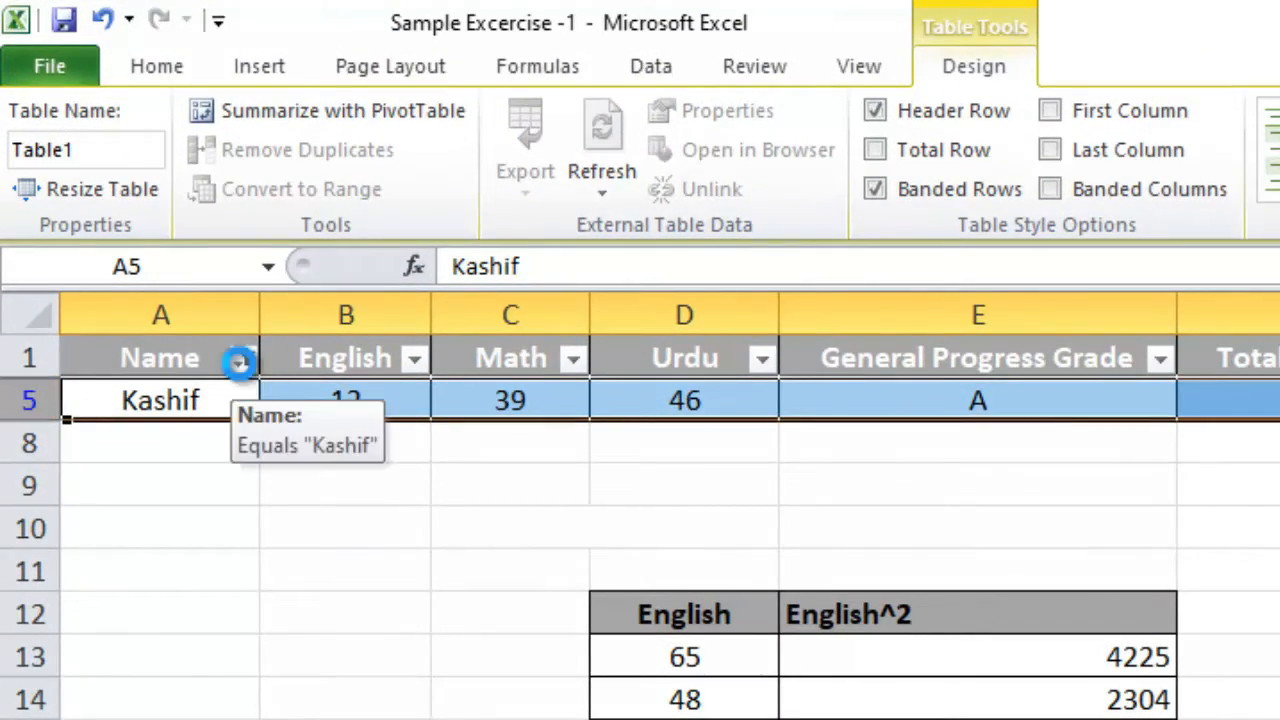
# Show all students again by selecting every entry in the Name column's filter.
pyautogui.click(245, 360)
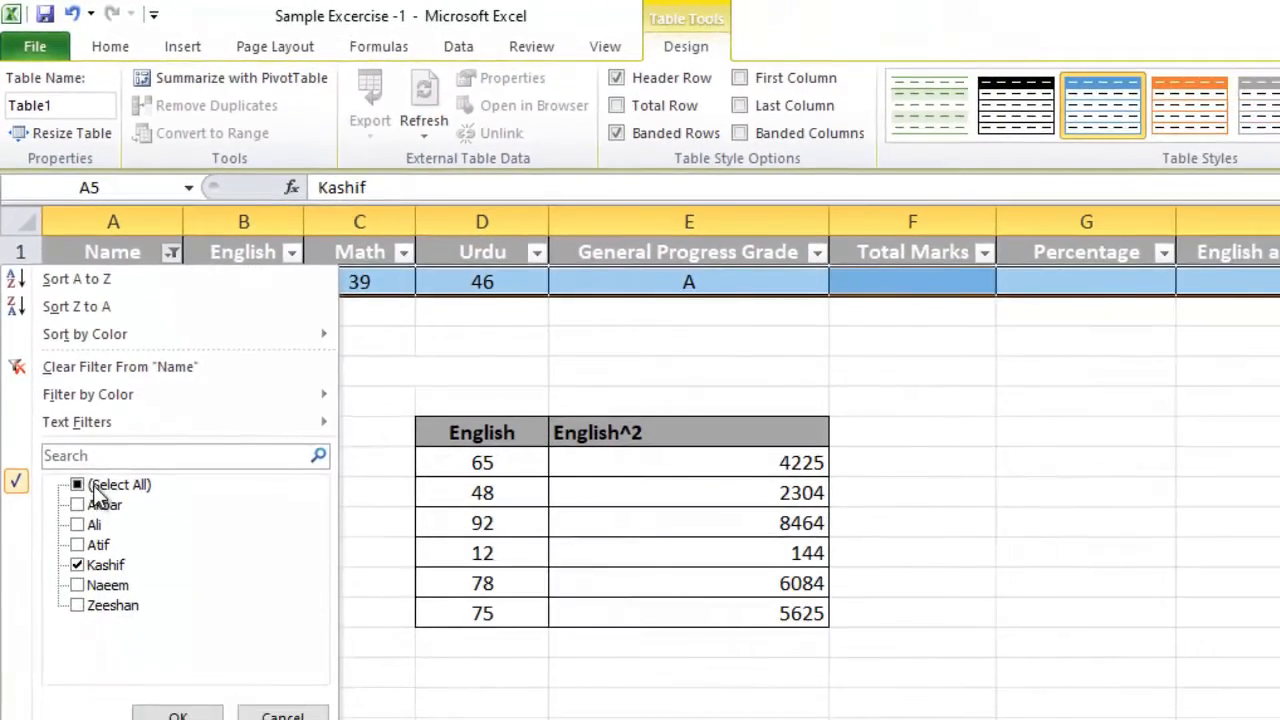
pyautogui.click(92, 579)
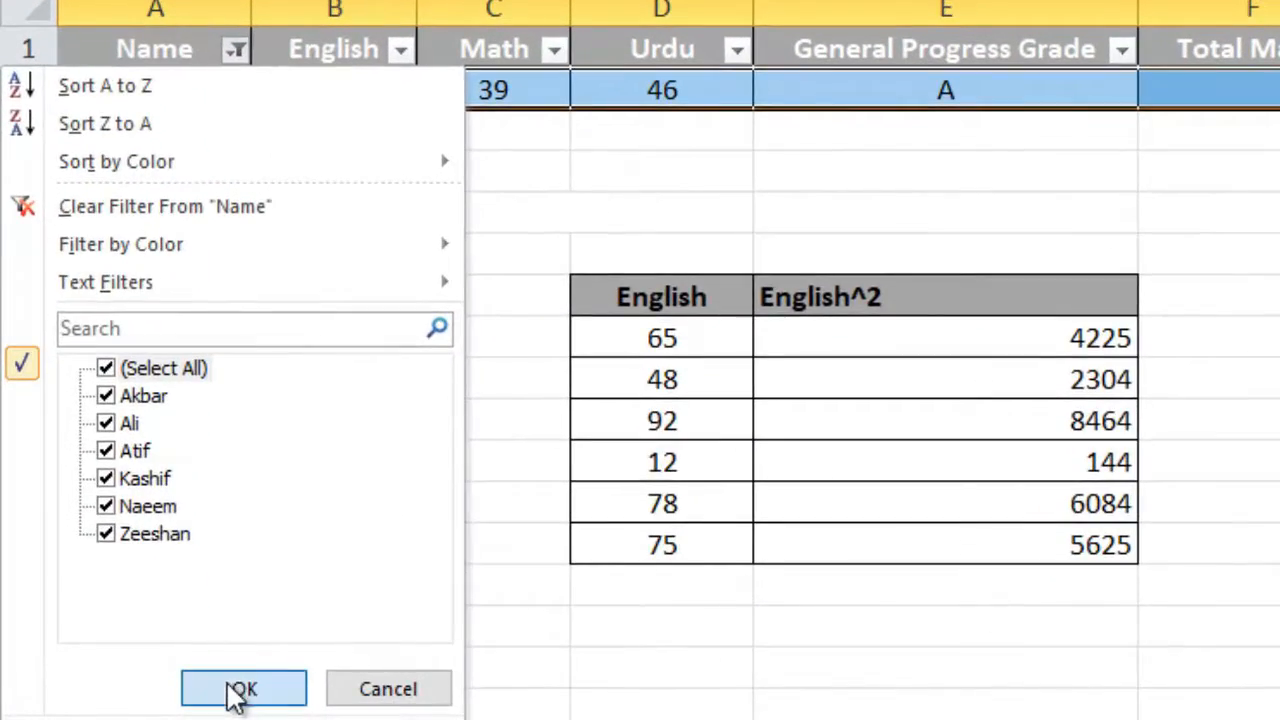
pyautogui.click(238, 690)
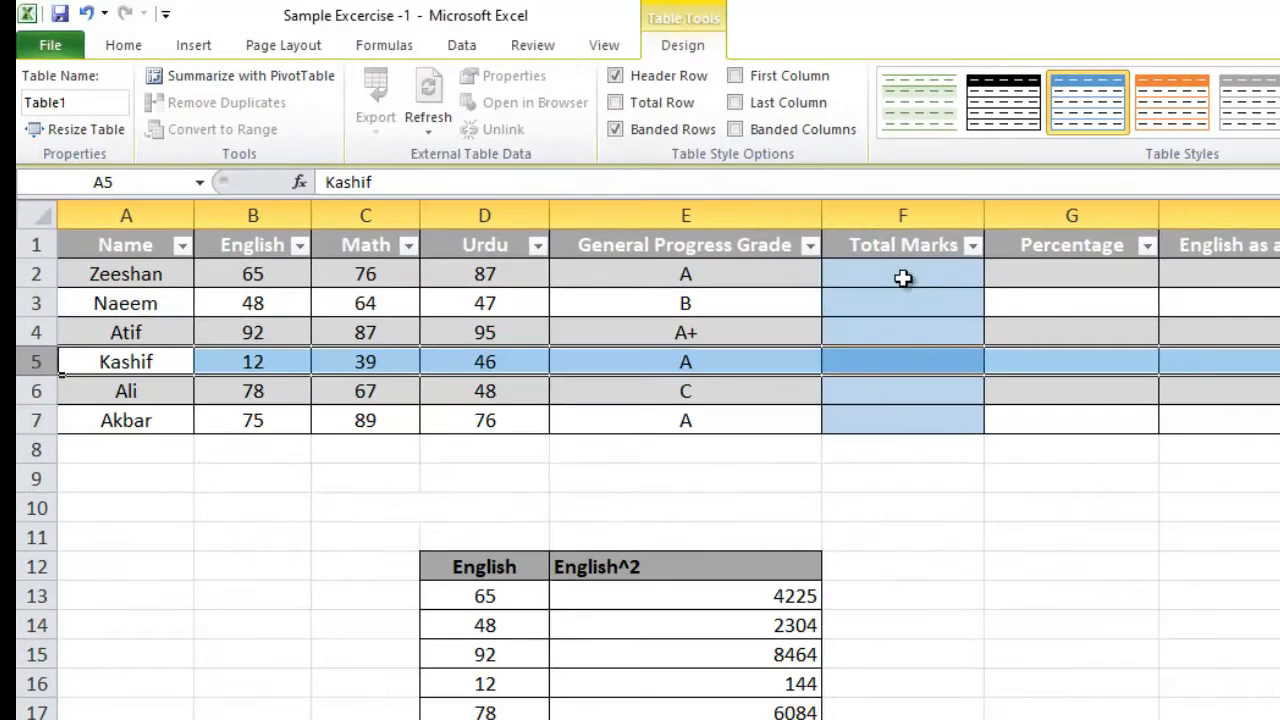
# Start a SUM formula in cell F2 under Total Marks, covering the first student's English through Urdu marks.
pyautogui.click(927, 262)
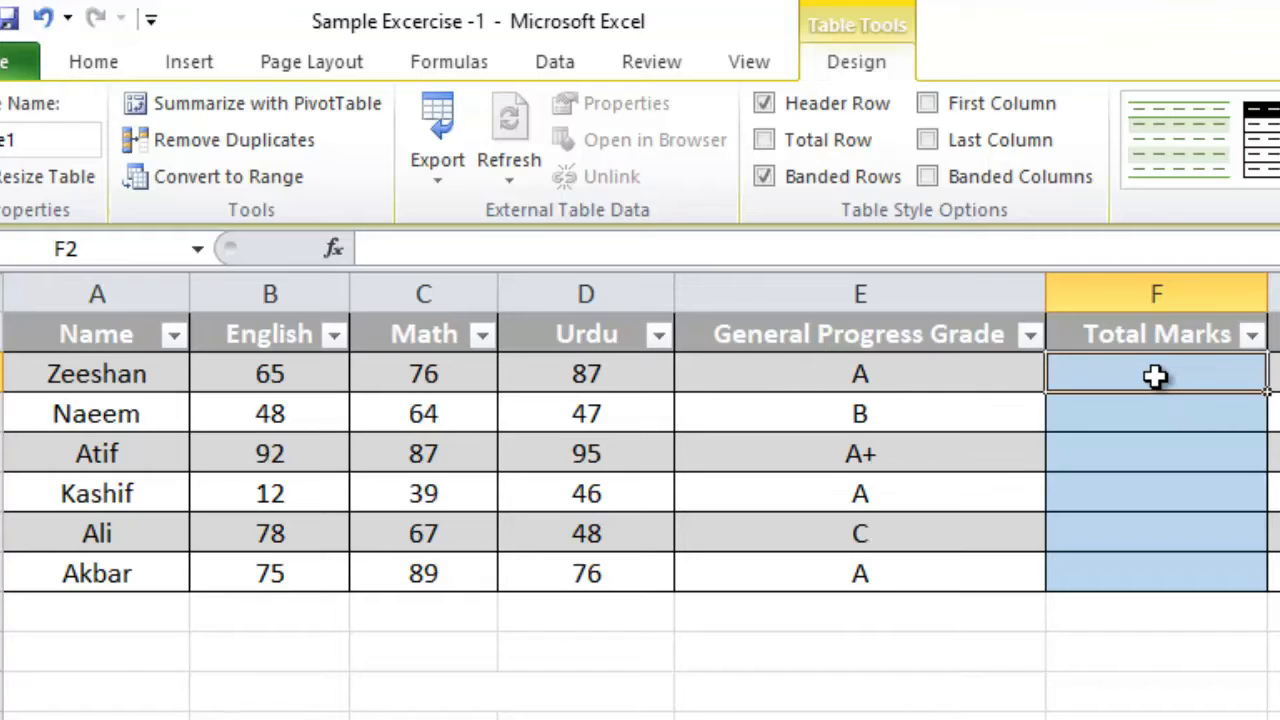
pyautogui.write('=')
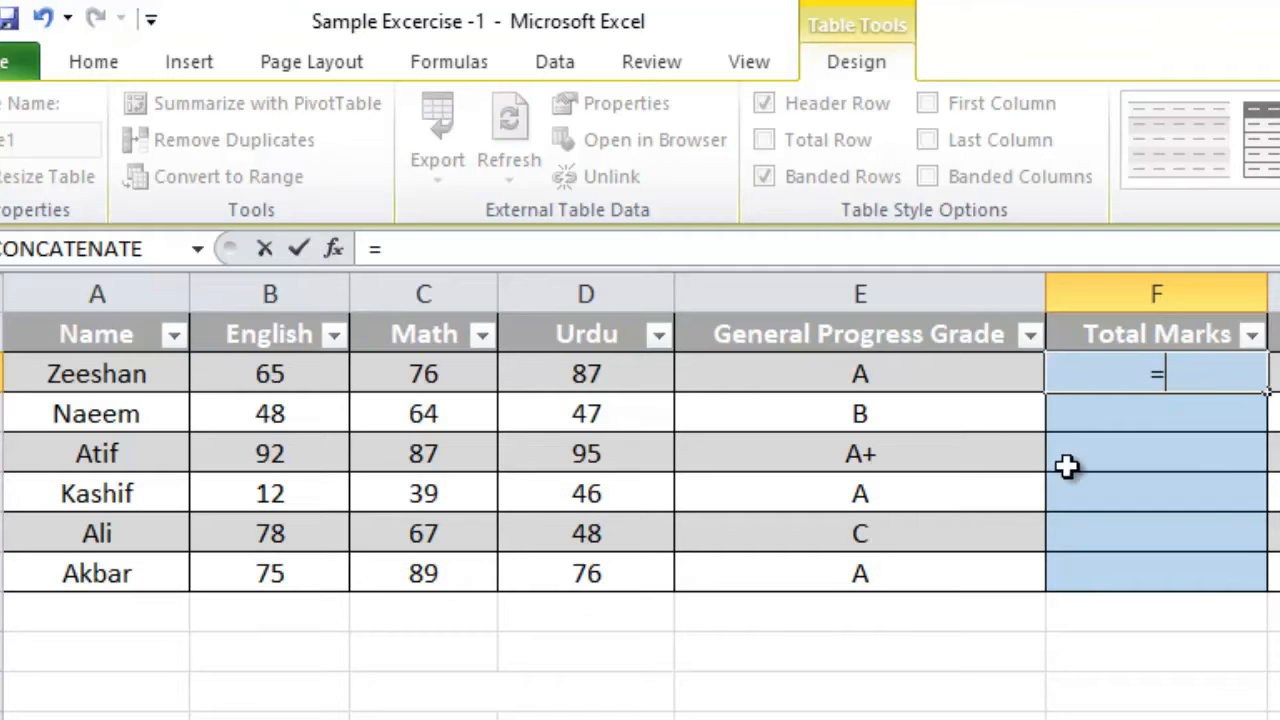
pyautogui.click(272, 376)
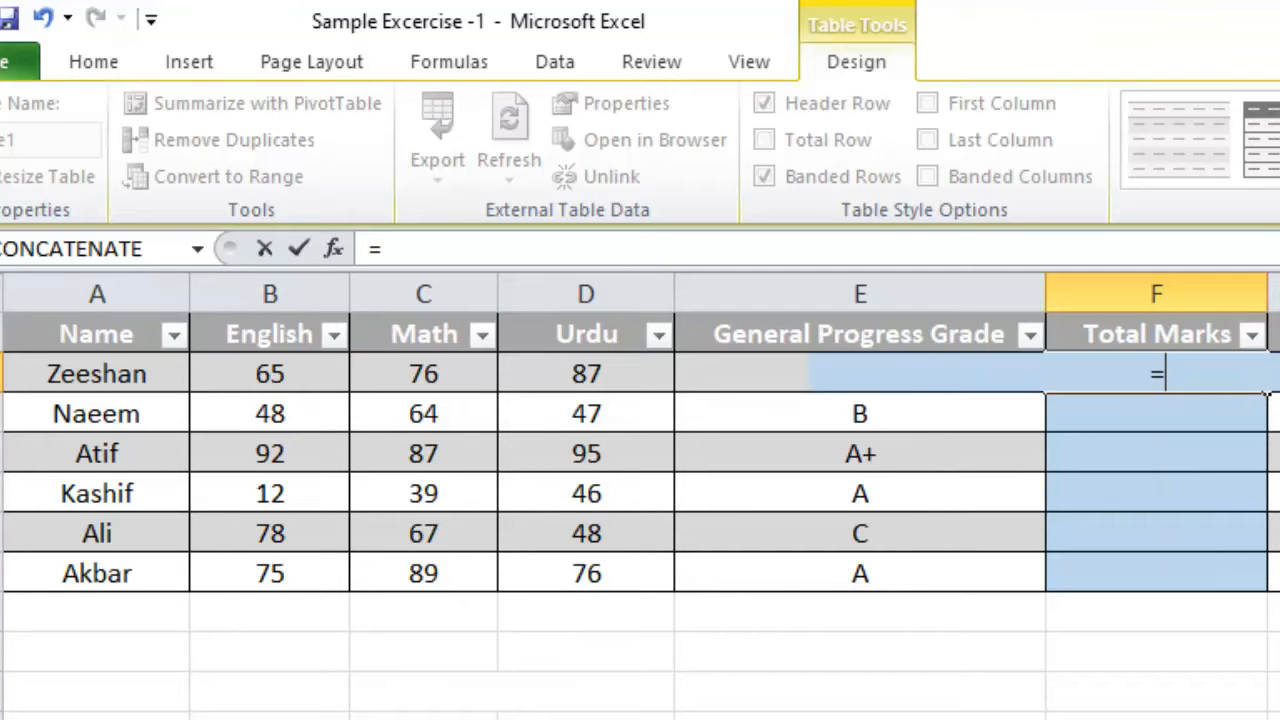
pyautogui.write('=sum')
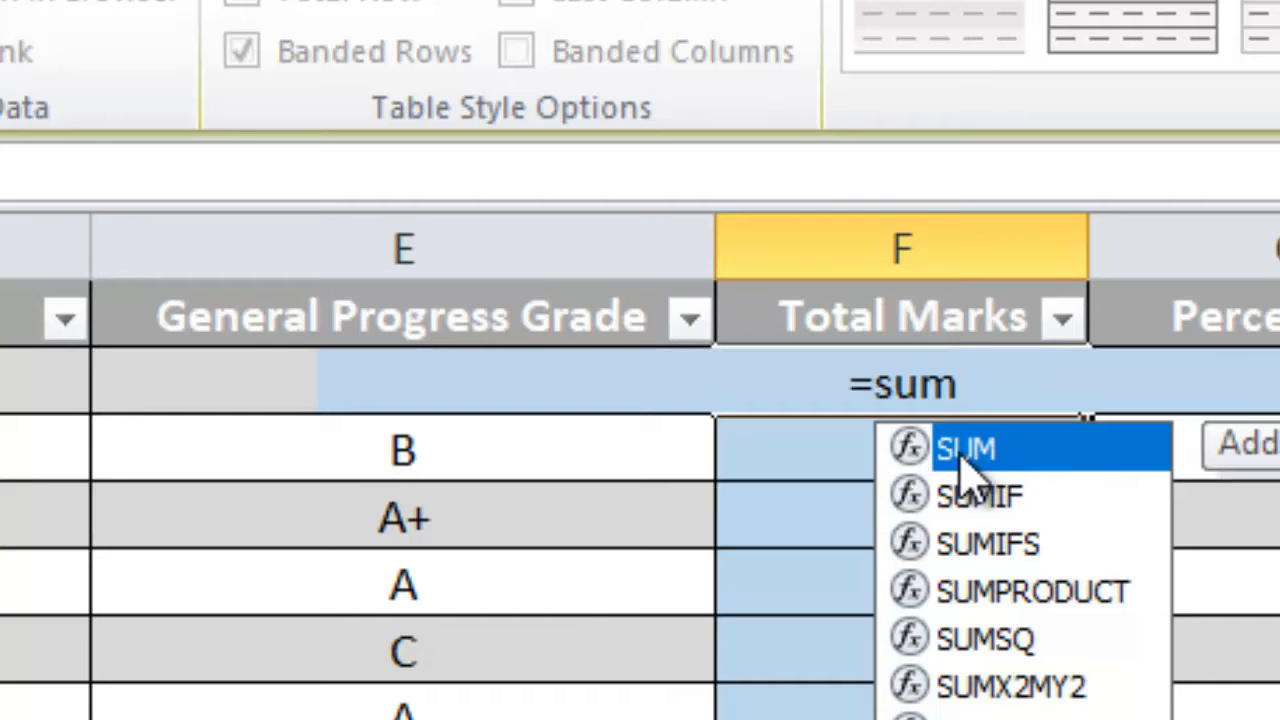
pyautogui.doubleClick(966, 450)
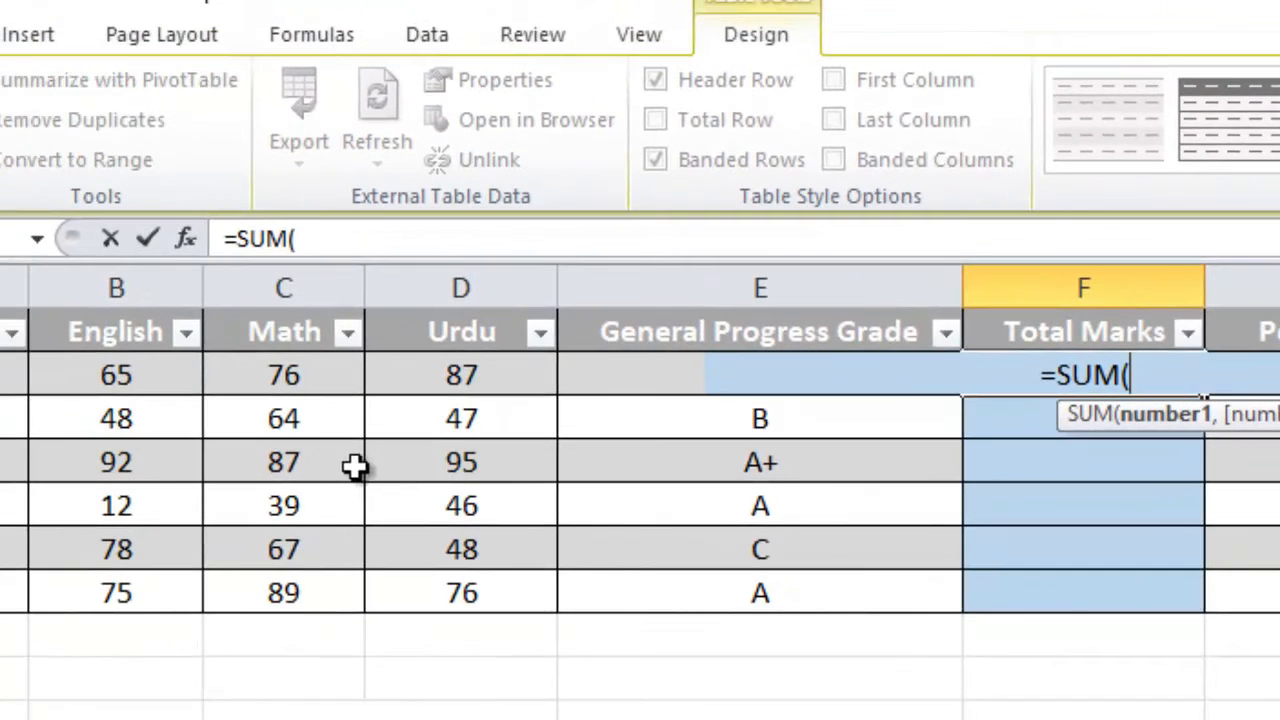
pyautogui.moveTo(145, 375); pyautogui.dragTo(380, 377)
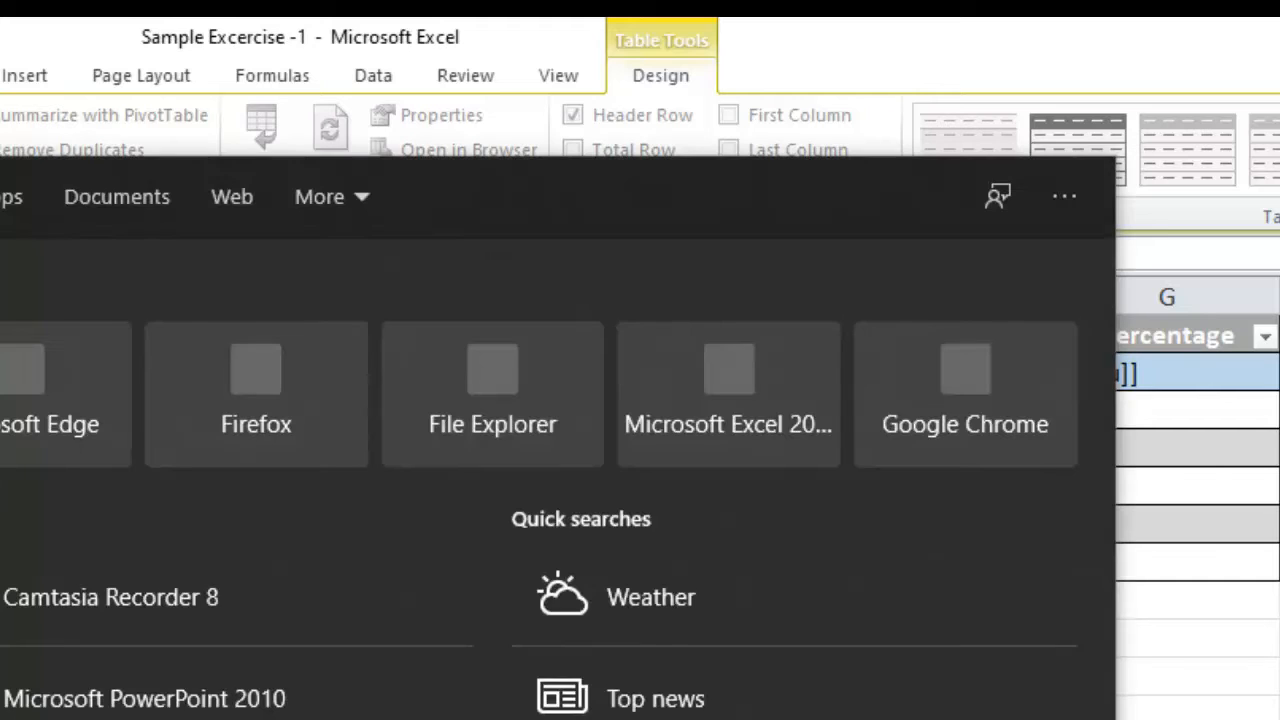
# Search Windows for "keyboard", open the On-Screen Keyboard, and move it up closer to the table.
pyautogui.write('keyboar')
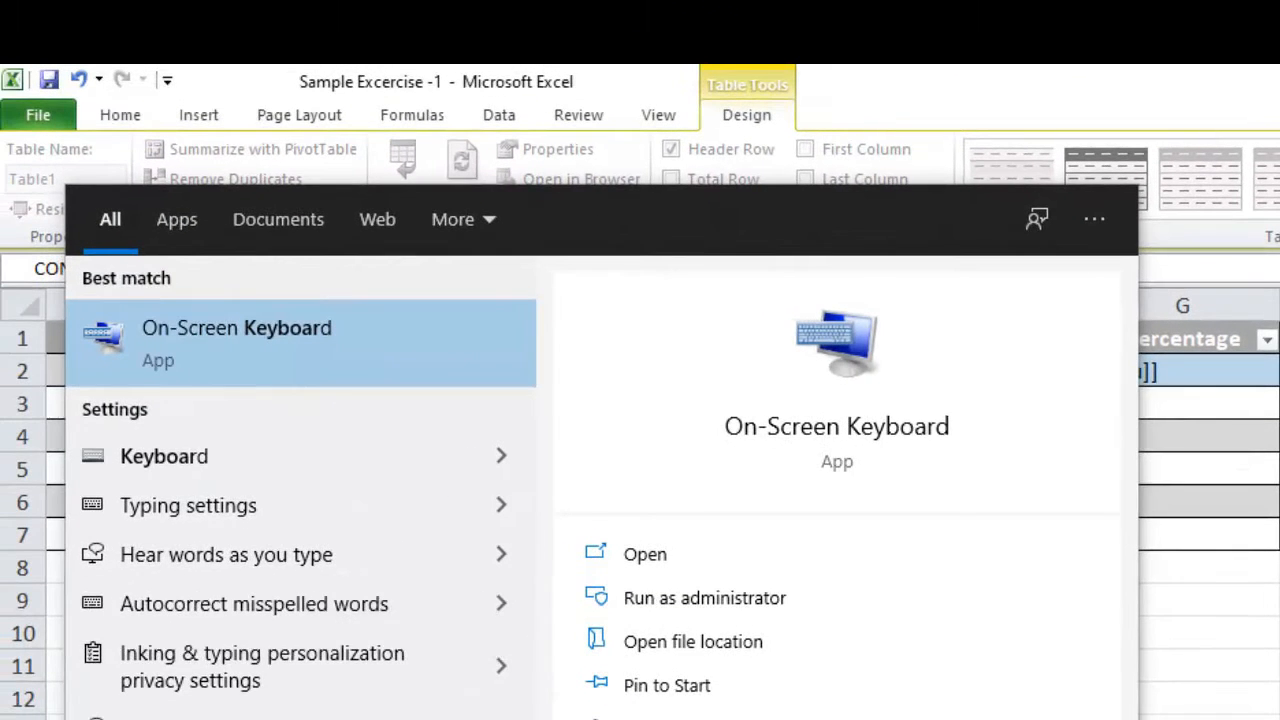
pyautogui.click(290, 373)
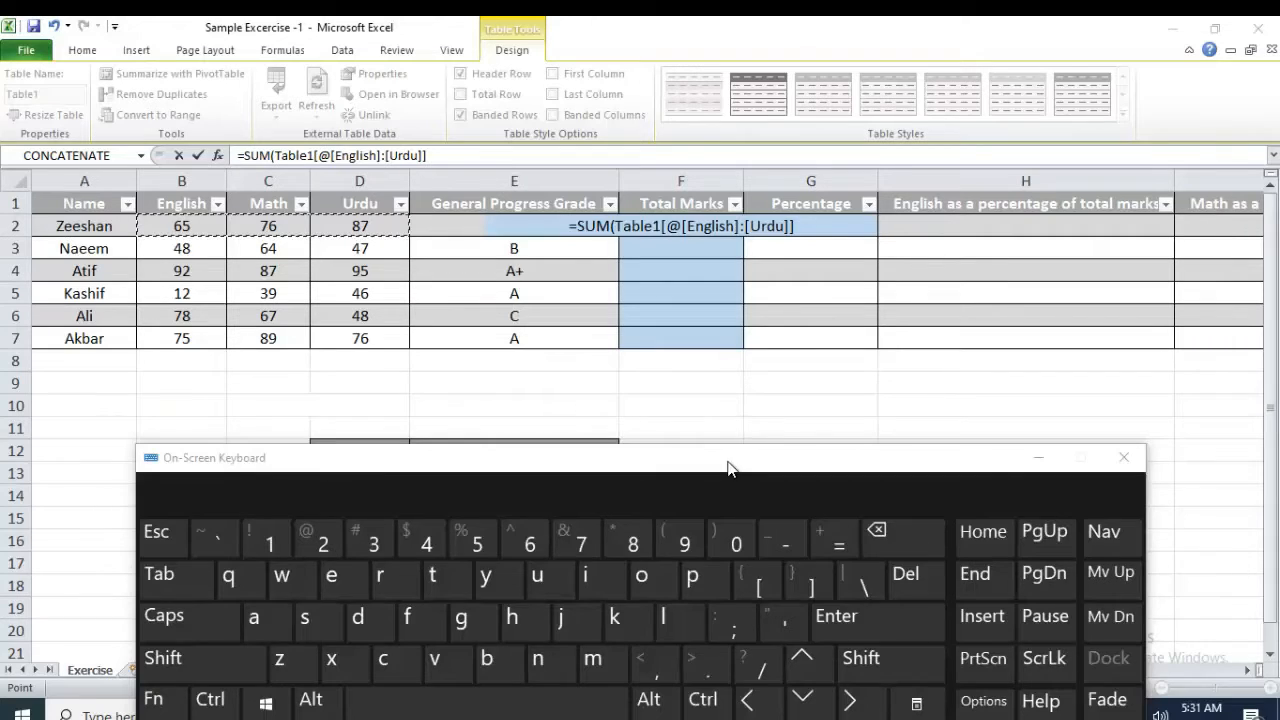
pyautogui.moveTo(728, 467); pyautogui.dragTo(751, 346)
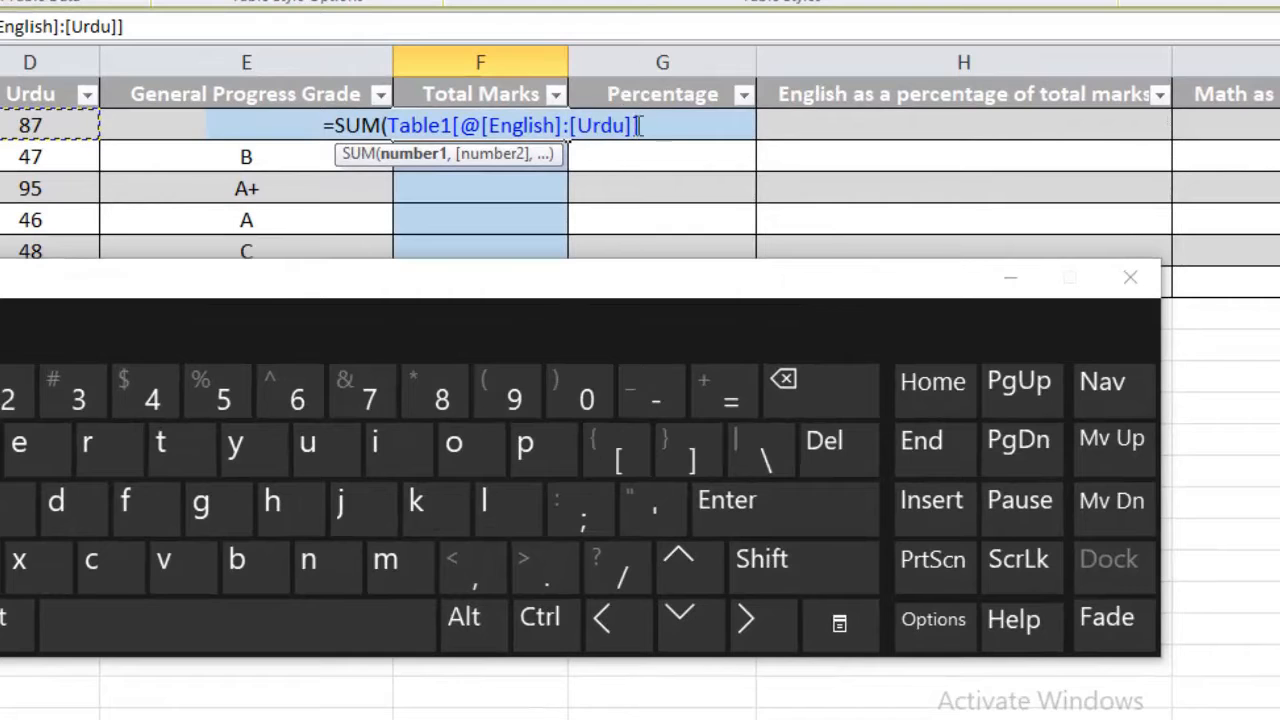
# Complete the Total Marks formula as =SUM(Table1[@[English]:[Urdu]]) using the On-Screen Keyboard, and minimize the keyboard.
pyautogui.click(756, 562)
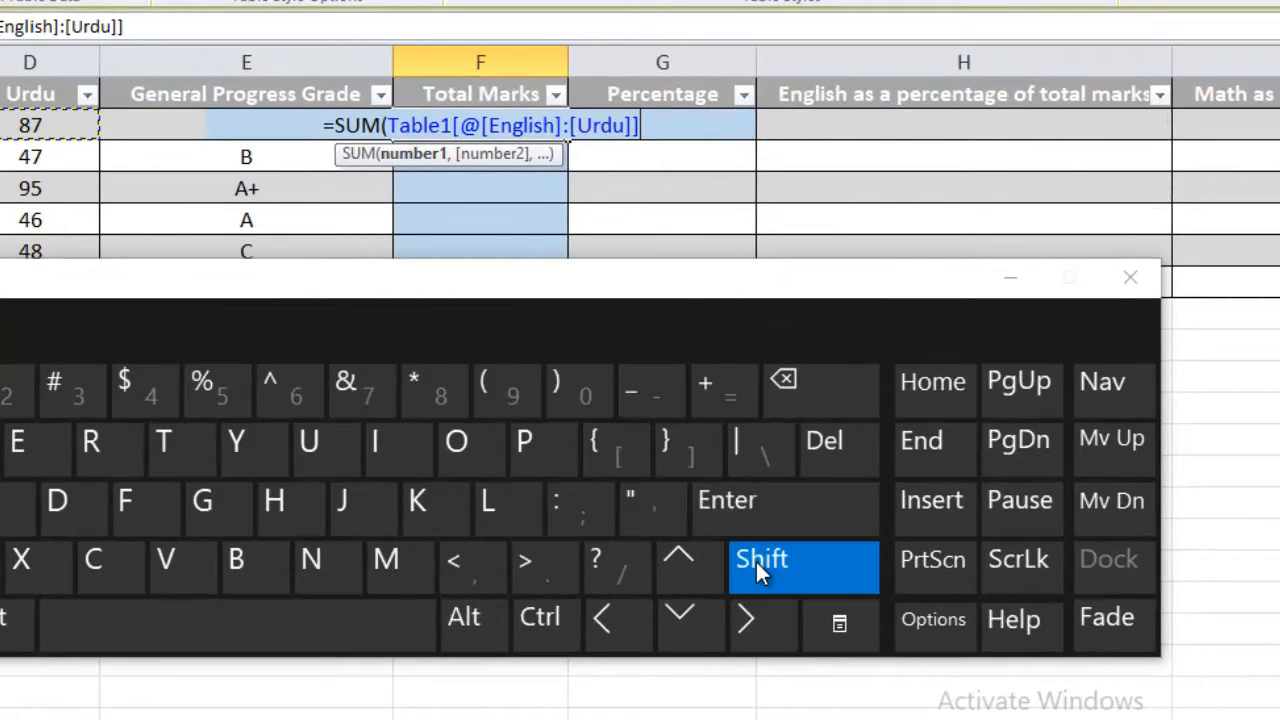
pyautogui.click(589, 407)
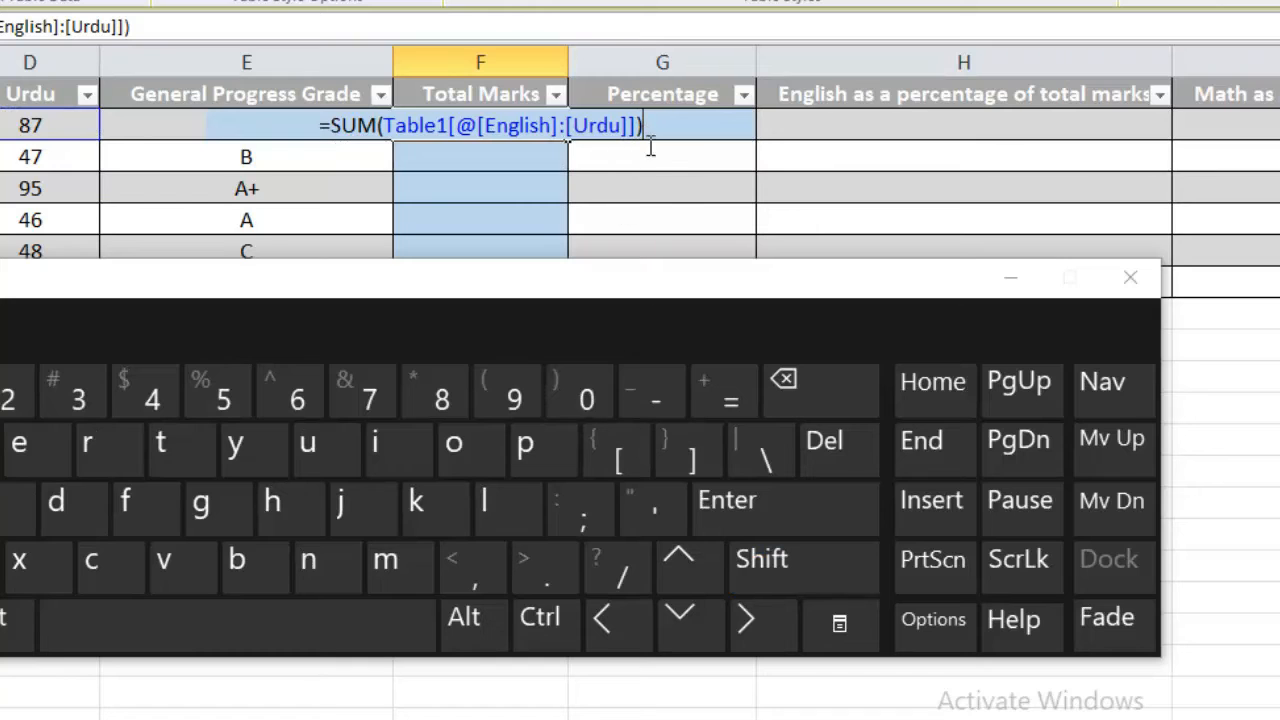
pyautogui.click(752, 515)
pyautogui.click(1010, 281)
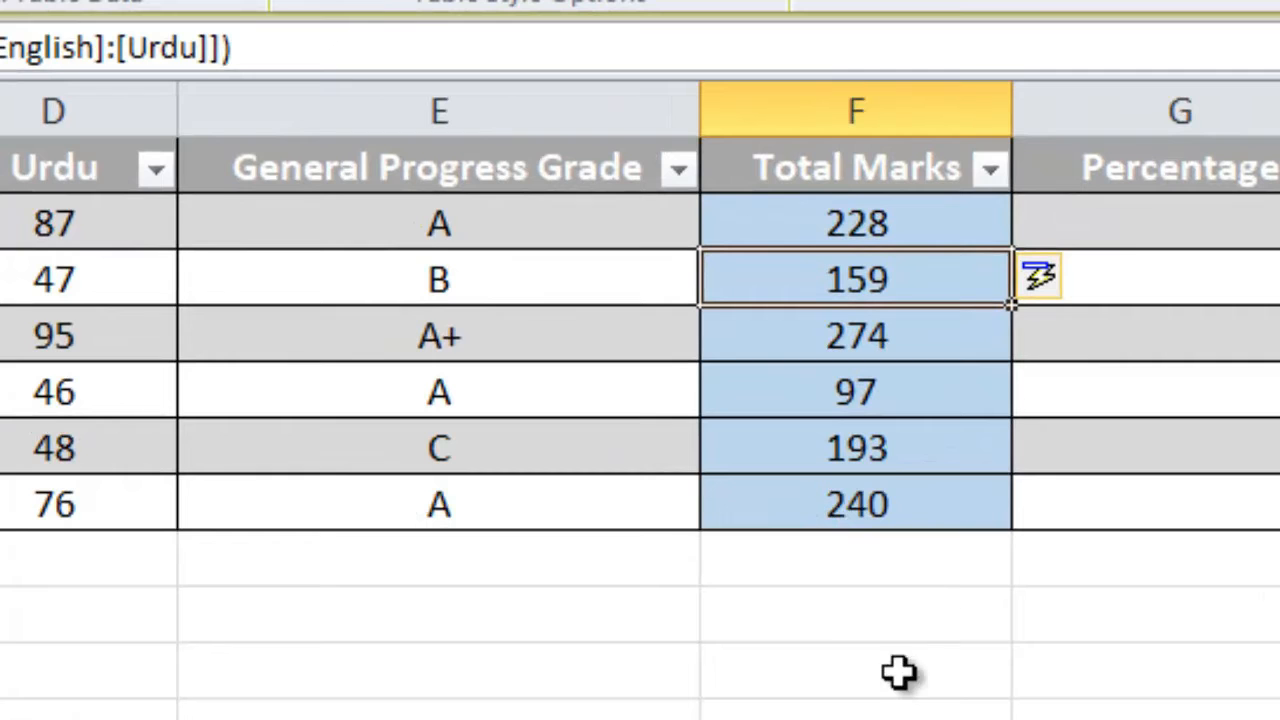
# Enter the formula =[@[Total Marks]]/300 in cell G2 to calculate the Percentage column.
pyautogui.click(1178, 224)
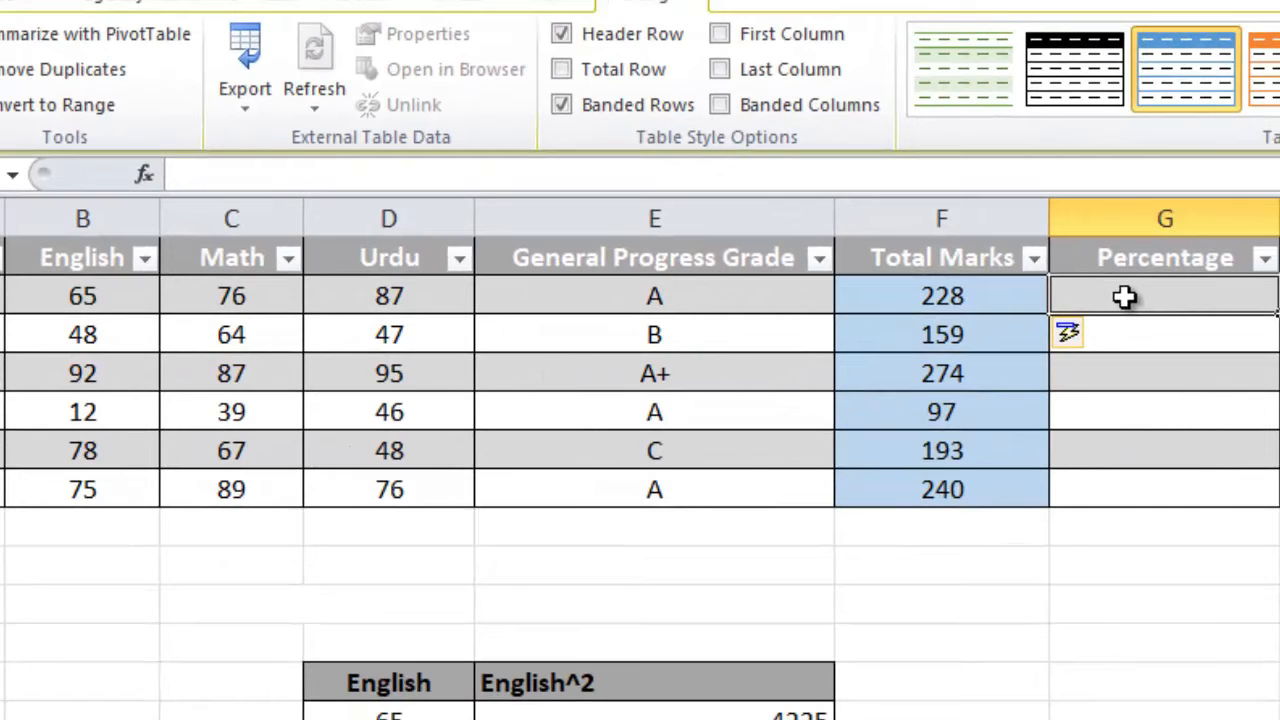
pyautogui.write('=')
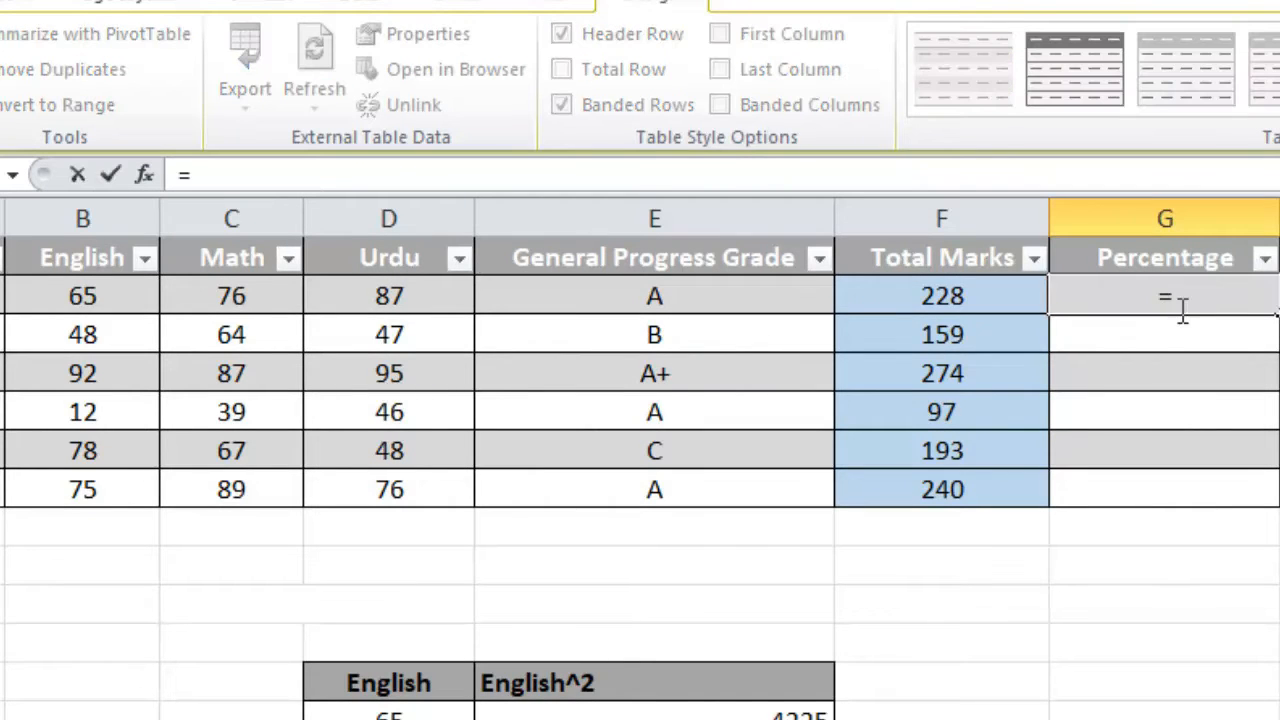
pyautogui.click(938, 296)
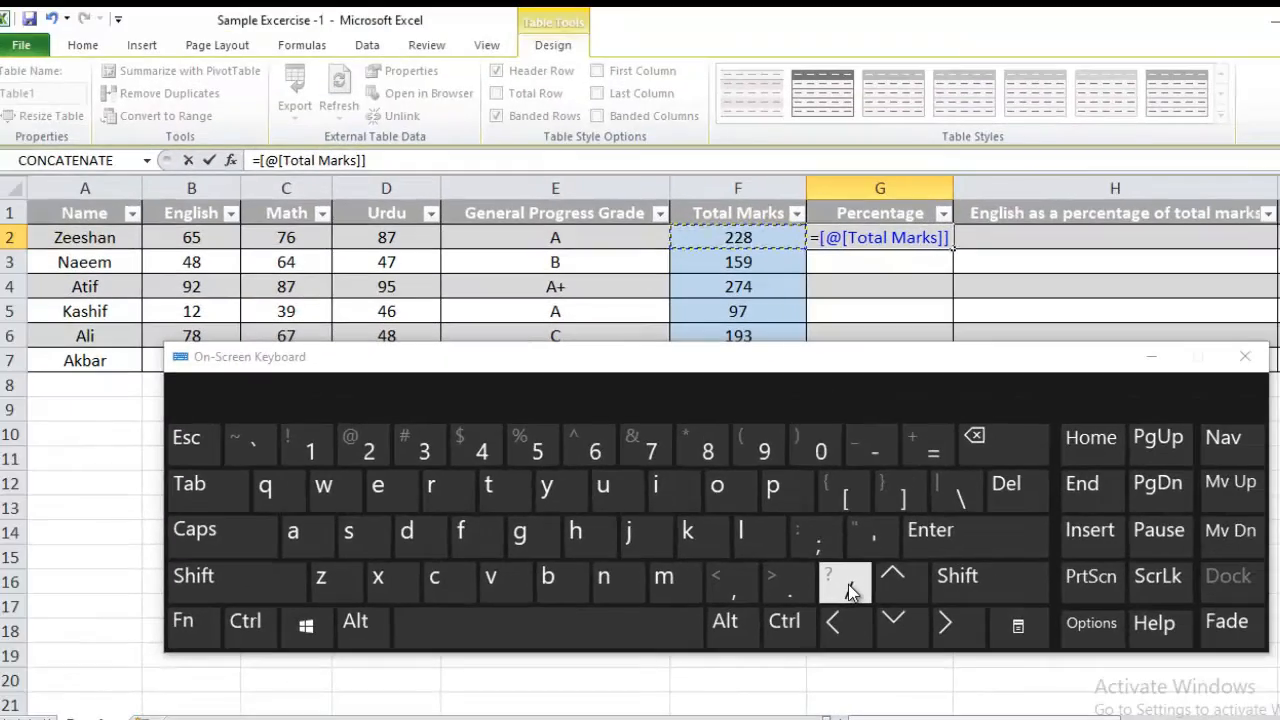
pyautogui.click(848, 592)
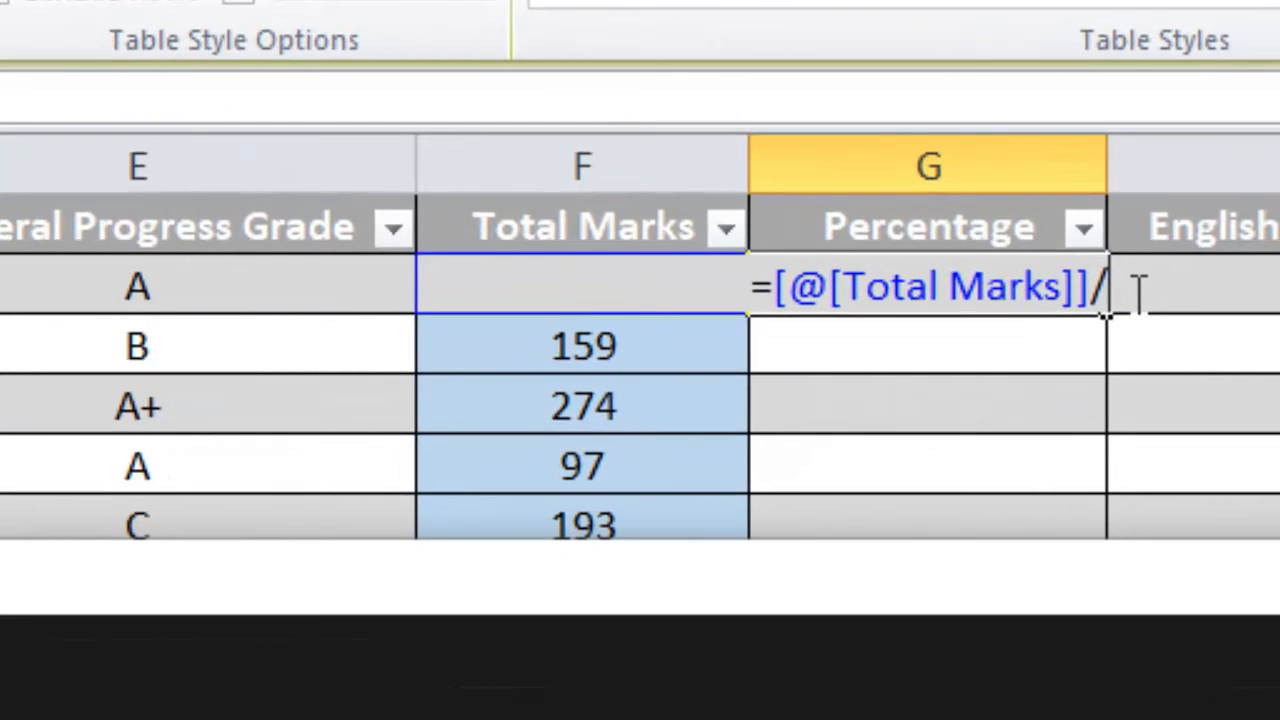
pyautogui.write('300')
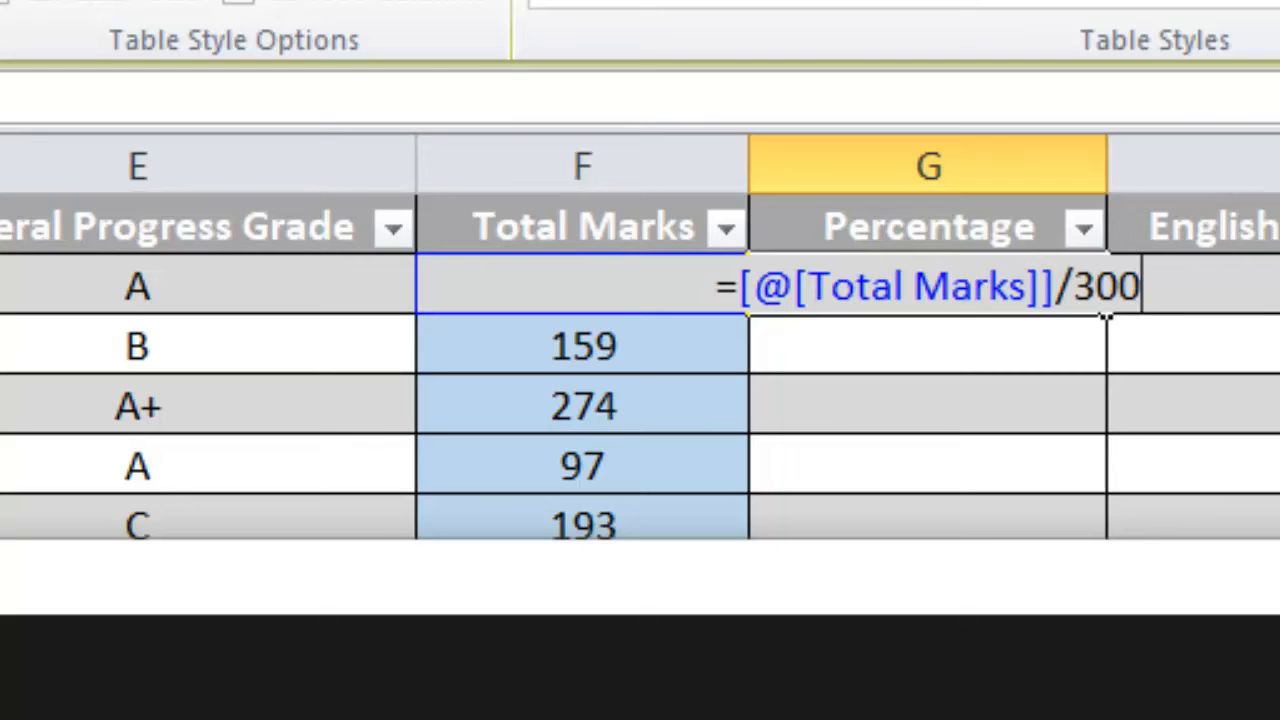
pyautogui.press('Return')
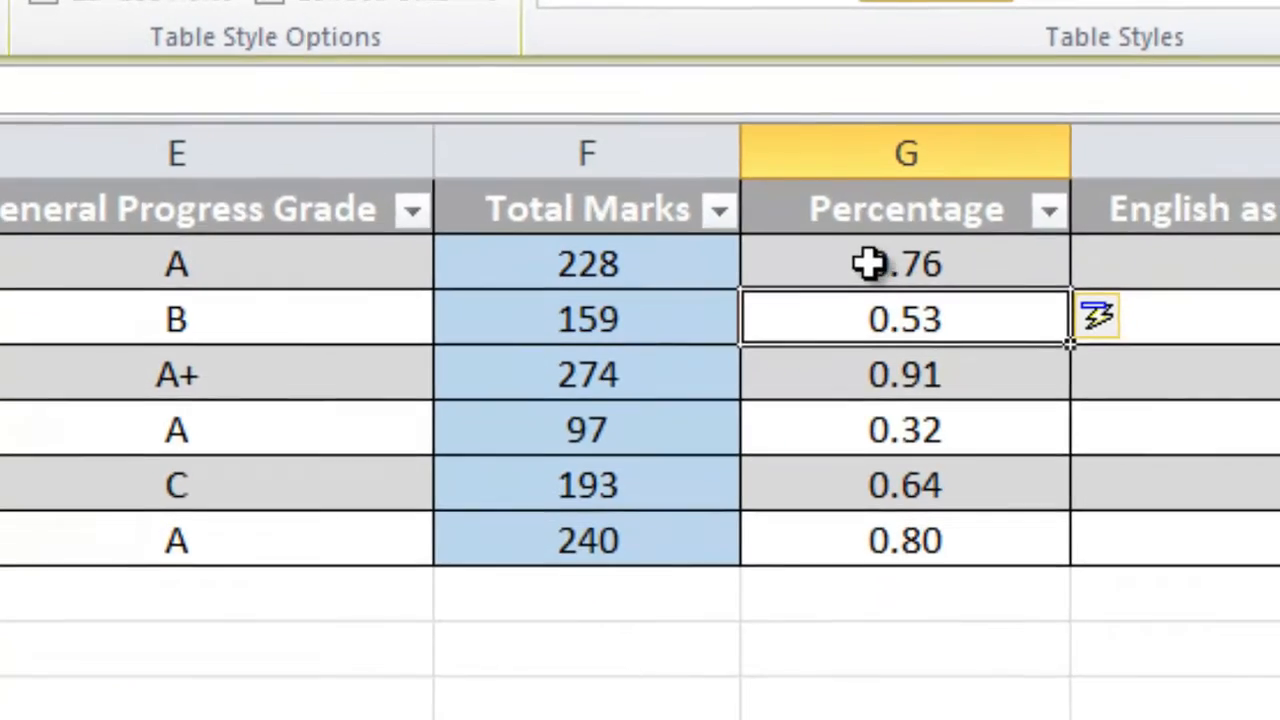
# Apply the percentage number format to the Percentage values in G2:G7.
pyautogui.click(890, 287)
pyautogui.moveTo(882, 284); pyautogui.dragTo(880, 488)
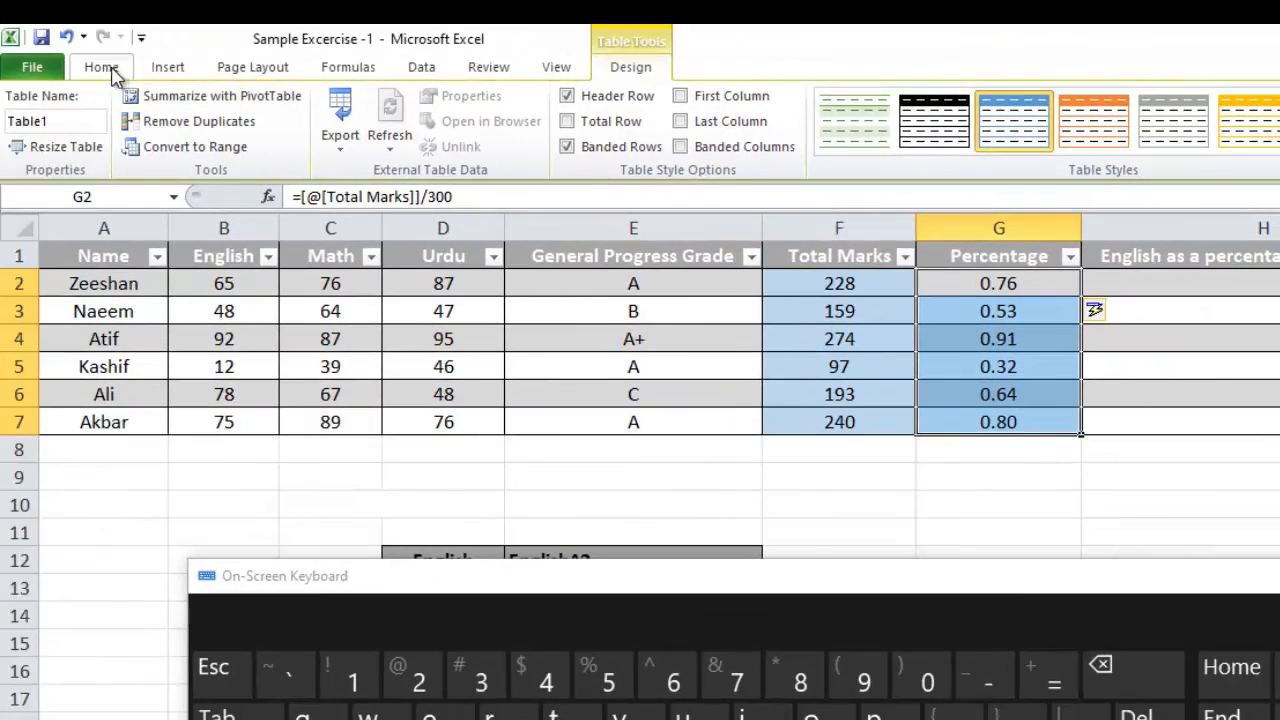
pyautogui.click(106, 68)
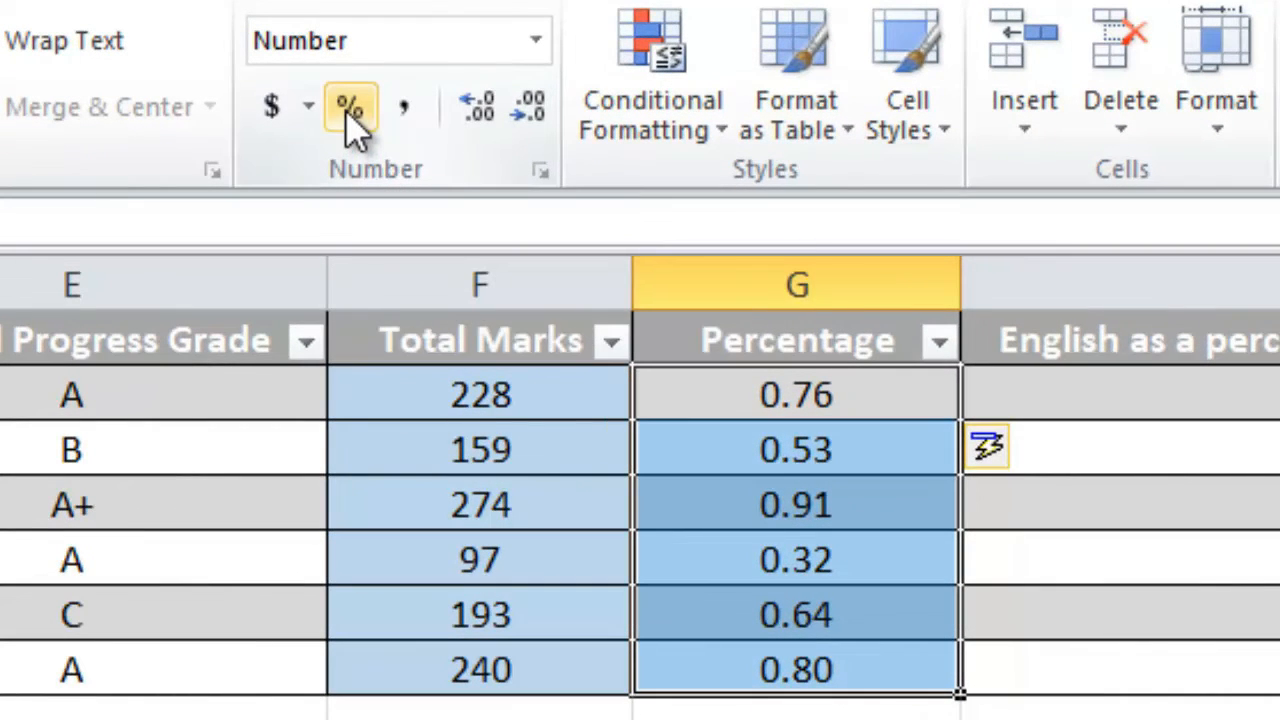
pyautogui.click(350, 110)
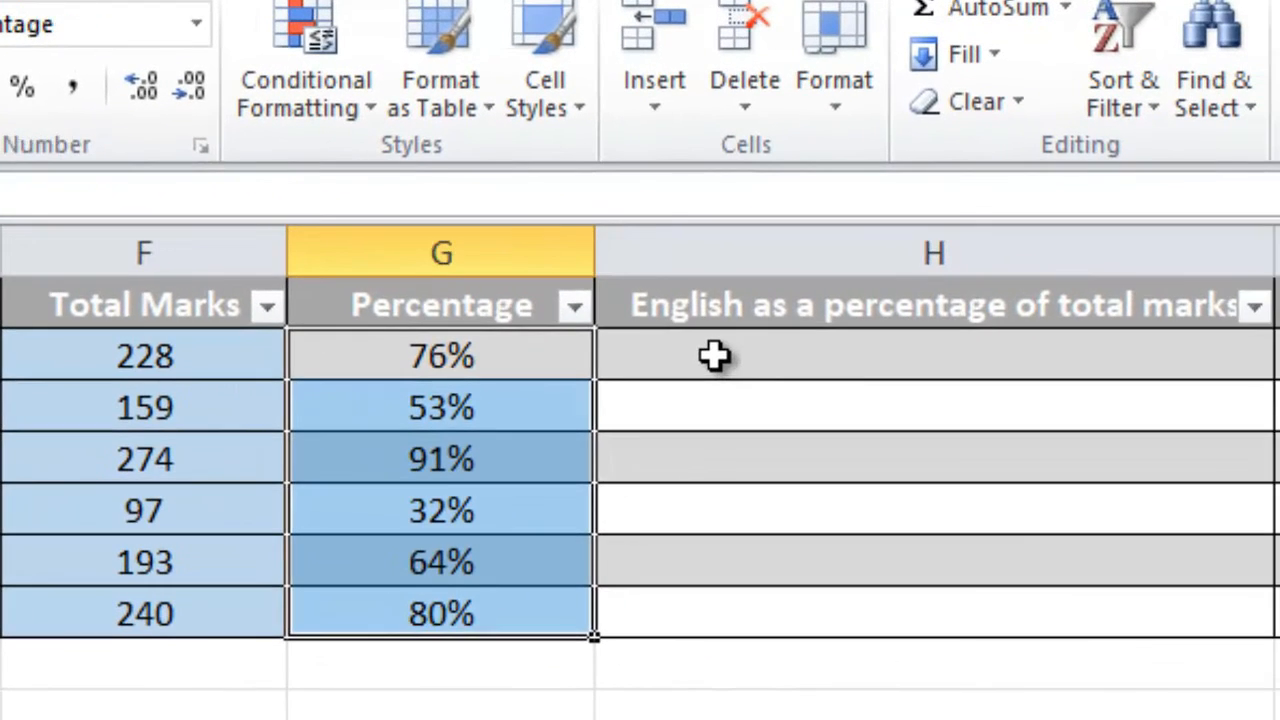
pyautogui.click(1087, 393)
pyautogui.click(714, 355)
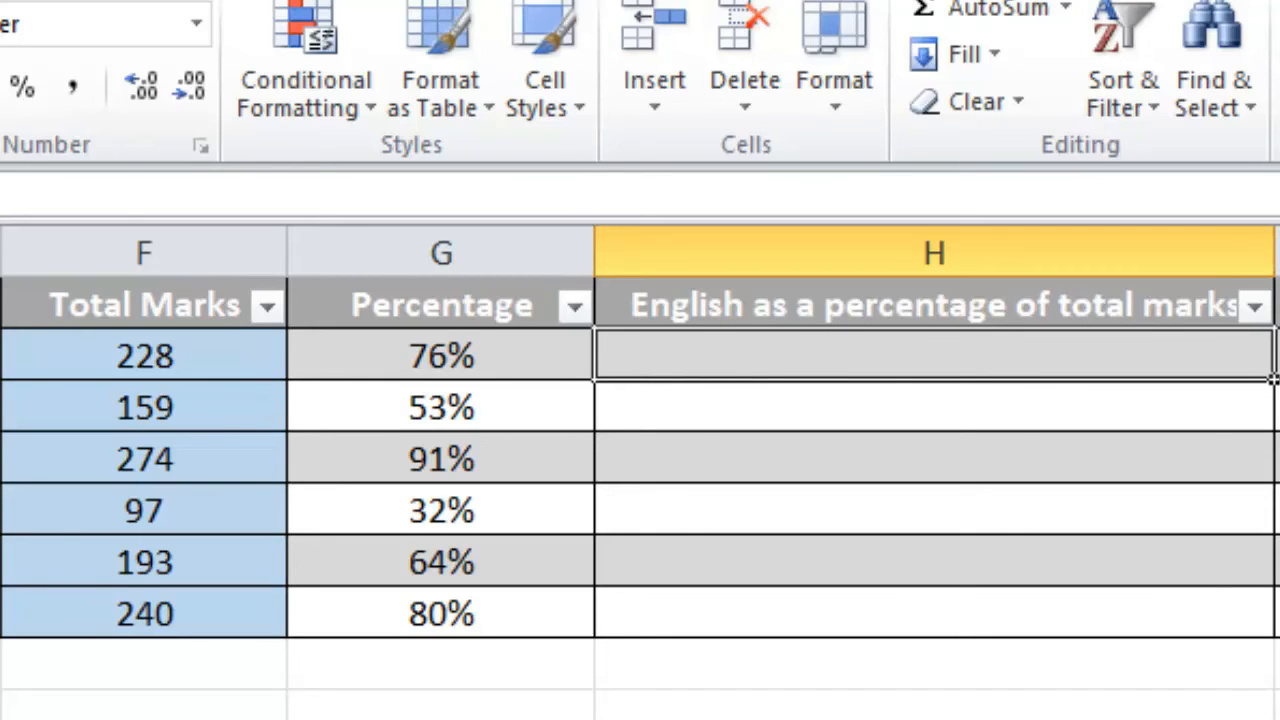
pyautogui.write('=')
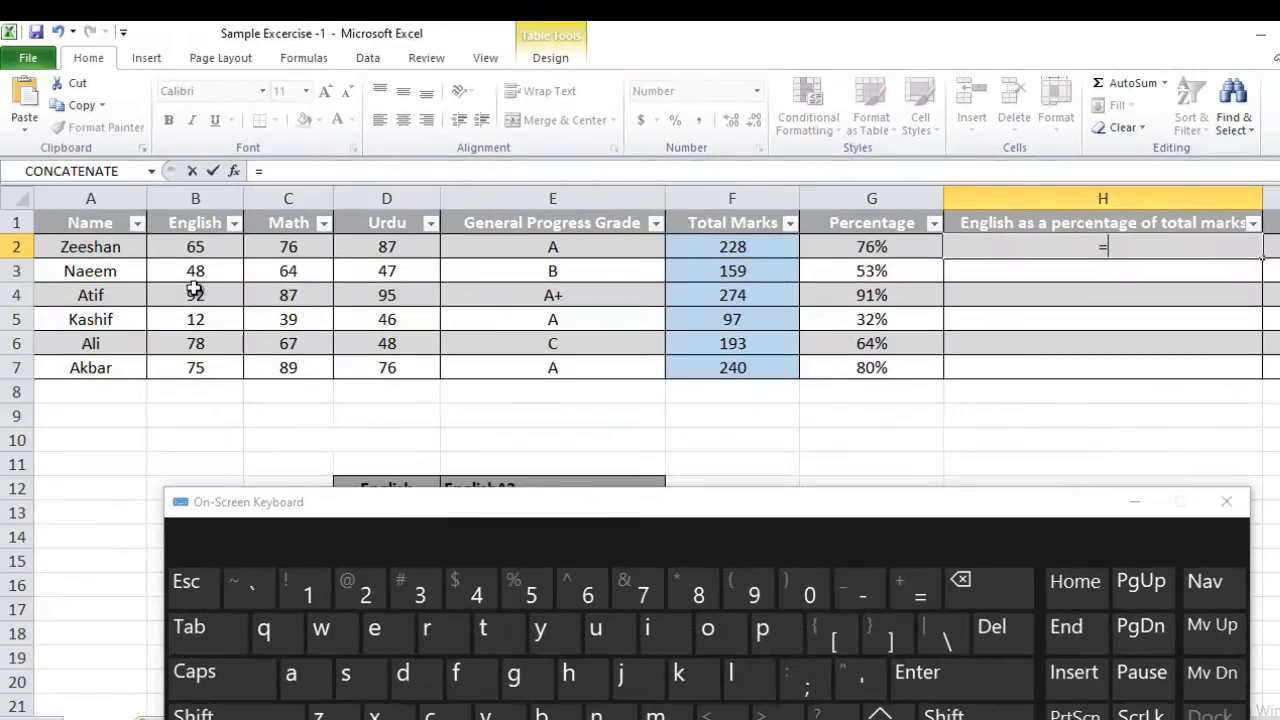
pyautogui.click(199, 249)
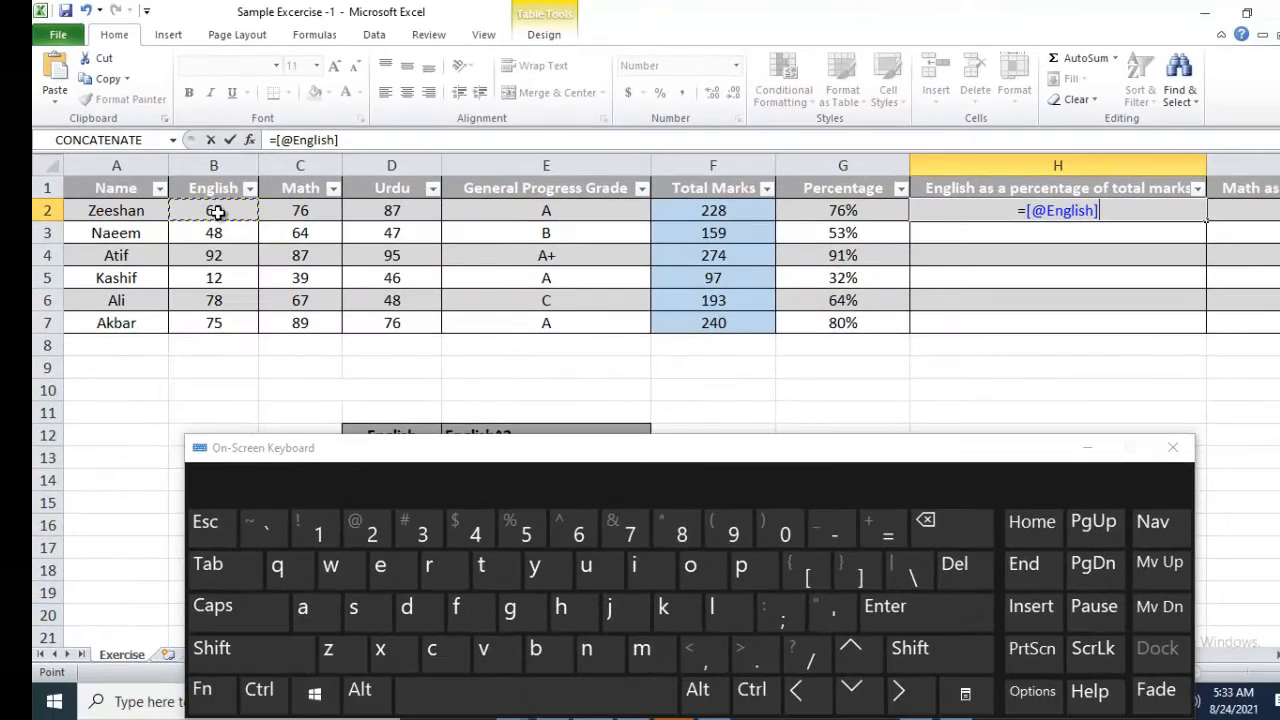
pyautogui.write('/')
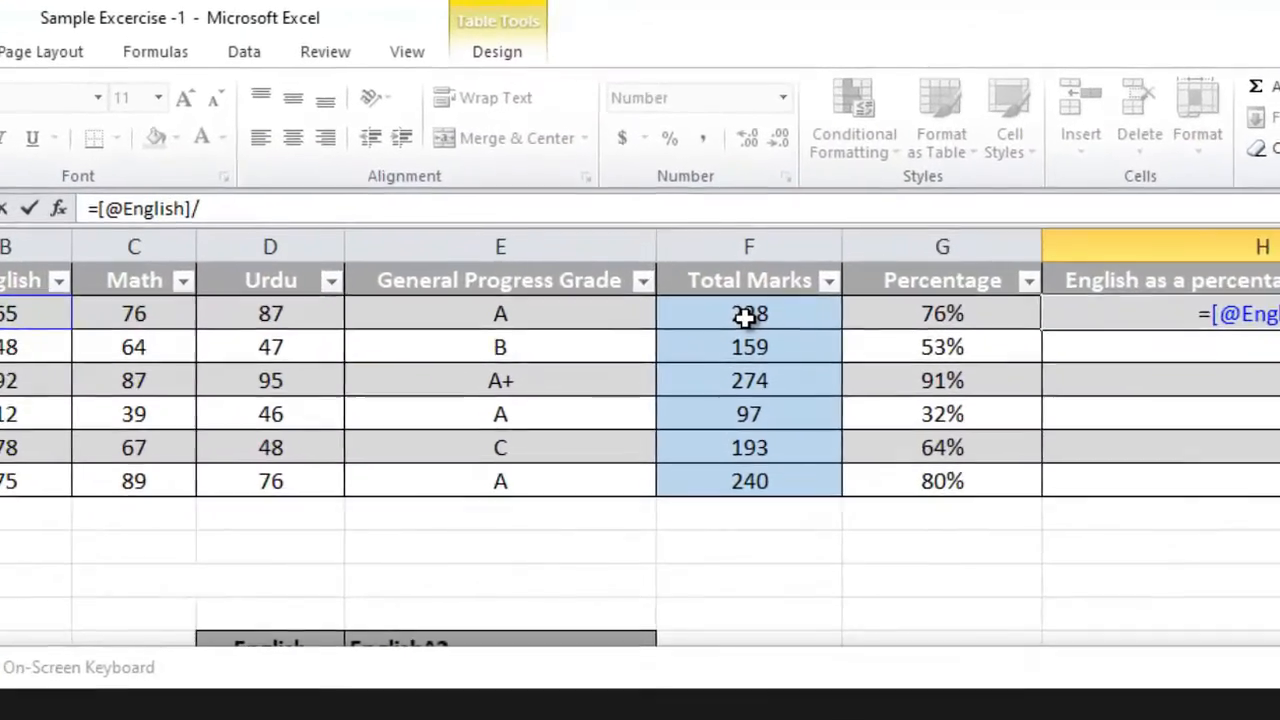
pyautogui.click(712, 211)
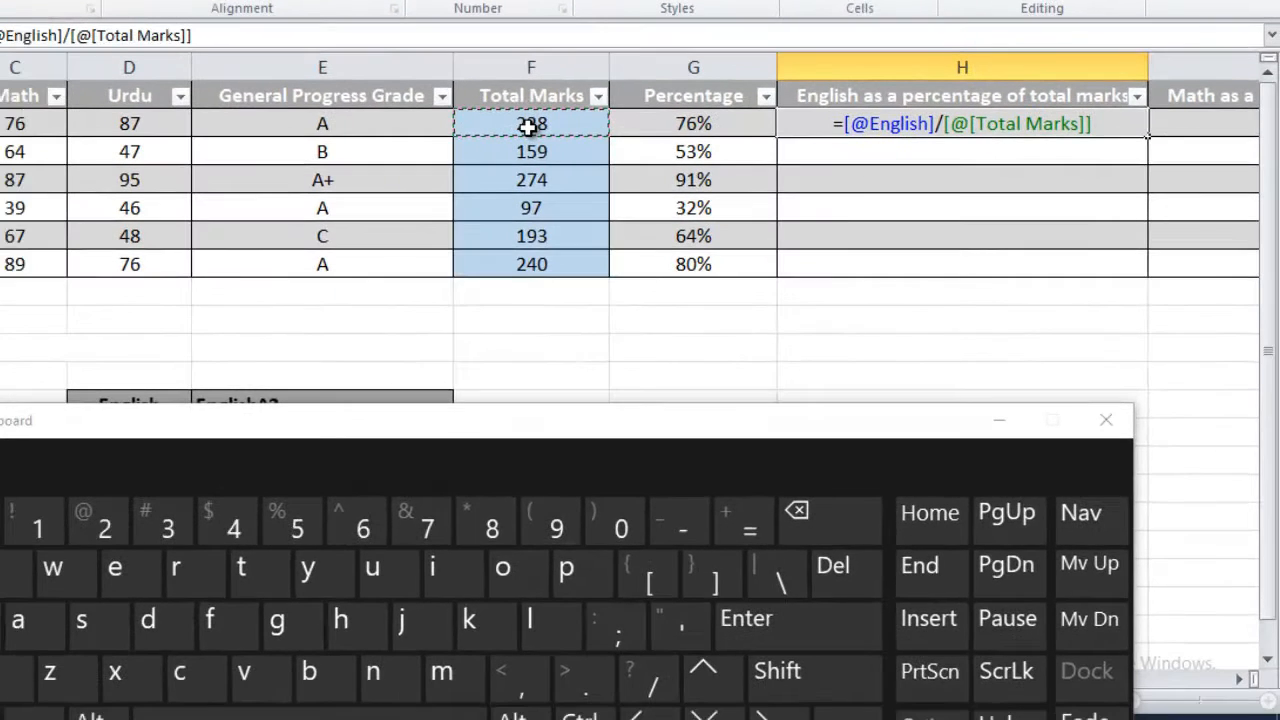
pyautogui.press('Return')
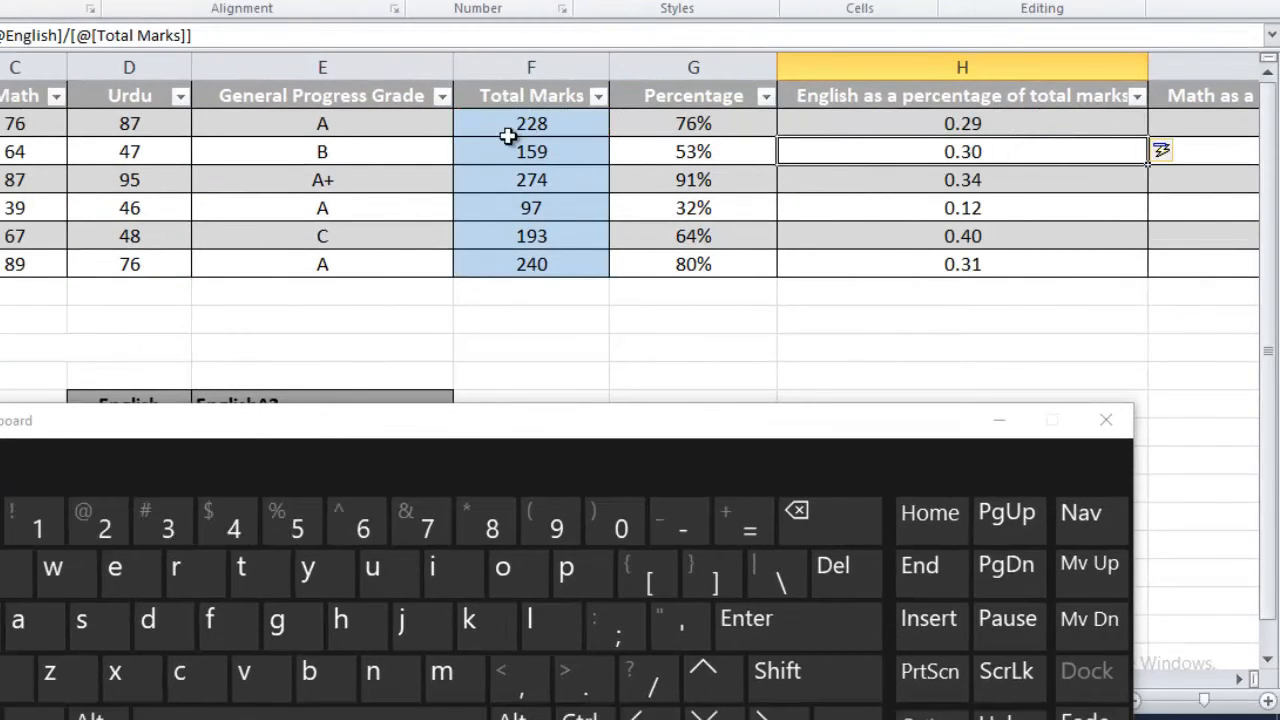
# Format H2:H7, the English as a percentage of total marks values, as percentages.
pyautogui.click(928, 124)
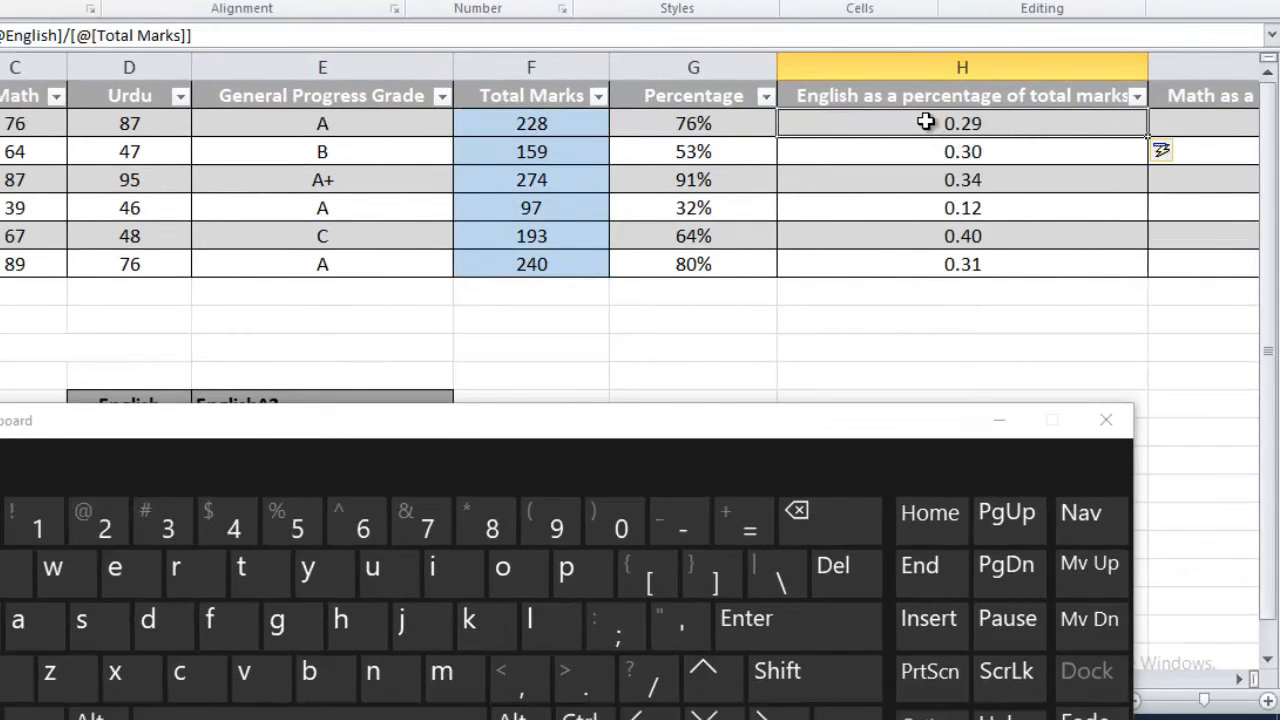
pyautogui.moveTo(928, 132); pyautogui.dragTo(931, 264)
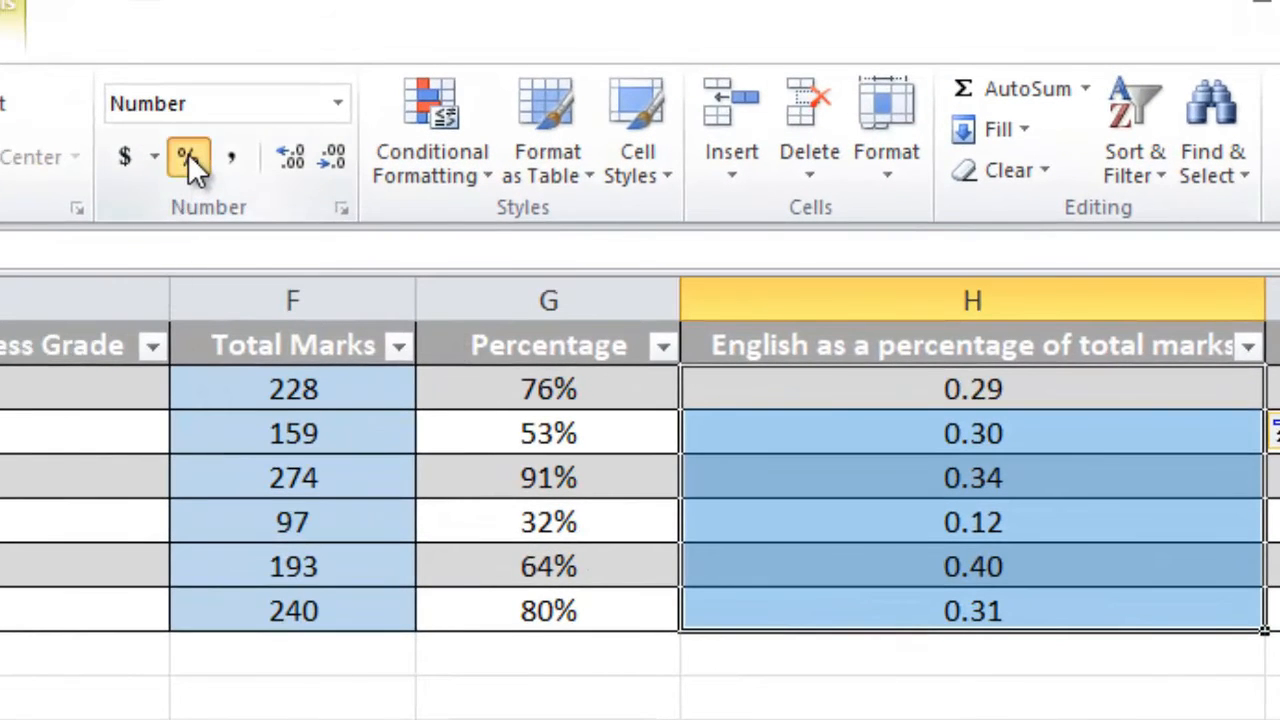
pyautogui.click(190, 160)
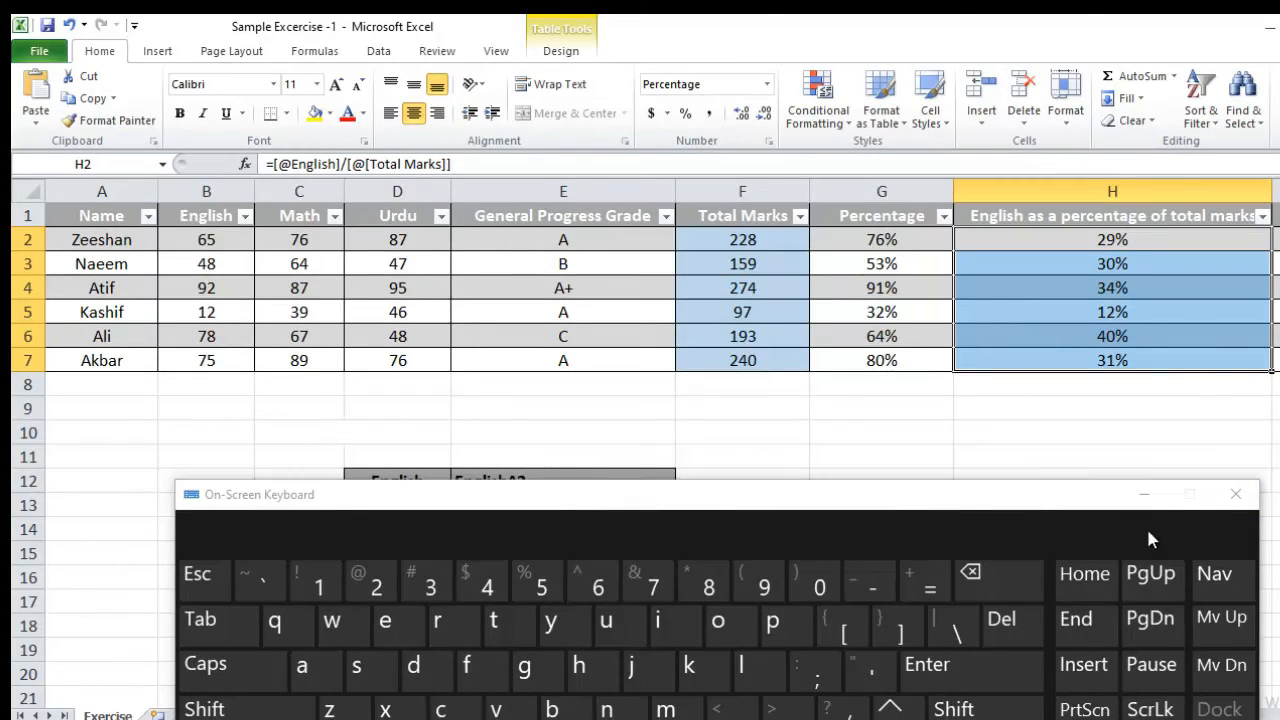
# Minimize the On-Screen Keyboard, switch to the PowerPoint presentation, and run the slide show through to the slide with instructions 6 and 7.
pyautogui.click(1142, 497)
pyautogui.click(1144, 497)
pyautogui.moveTo(1113, 716)
pyautogui.mouseDown()
pyautogui.moveTo(1190, 714)
pyautogui.moveTo(1088, 716)
pyautogui.mouseUp()
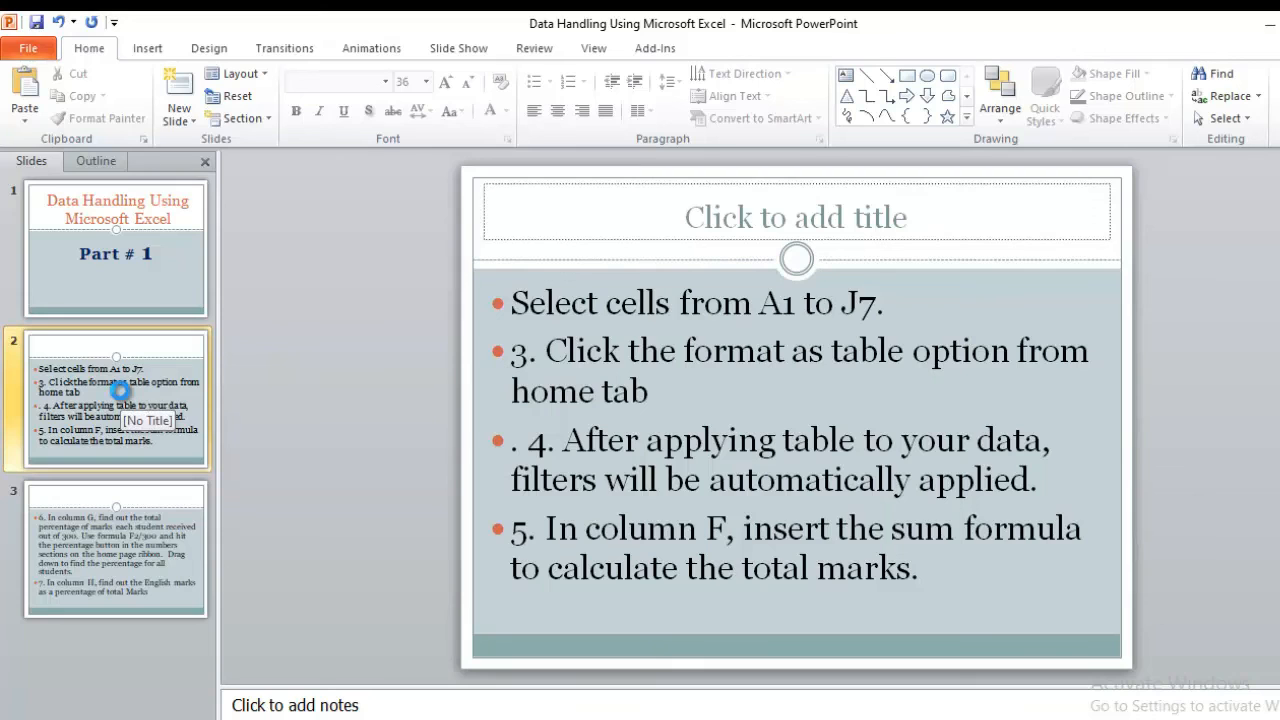
pyautogui.press('F5')
pyautogui.click(470, 440)
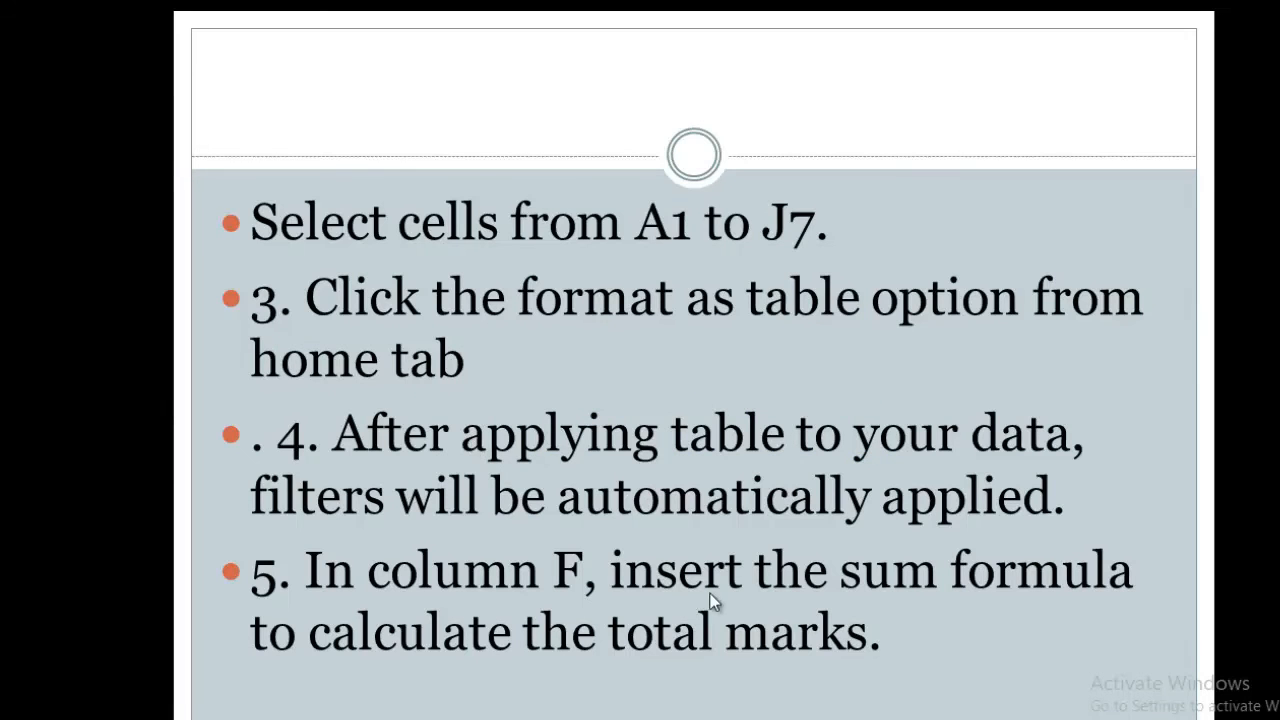
pyautogui.click(590, 643)
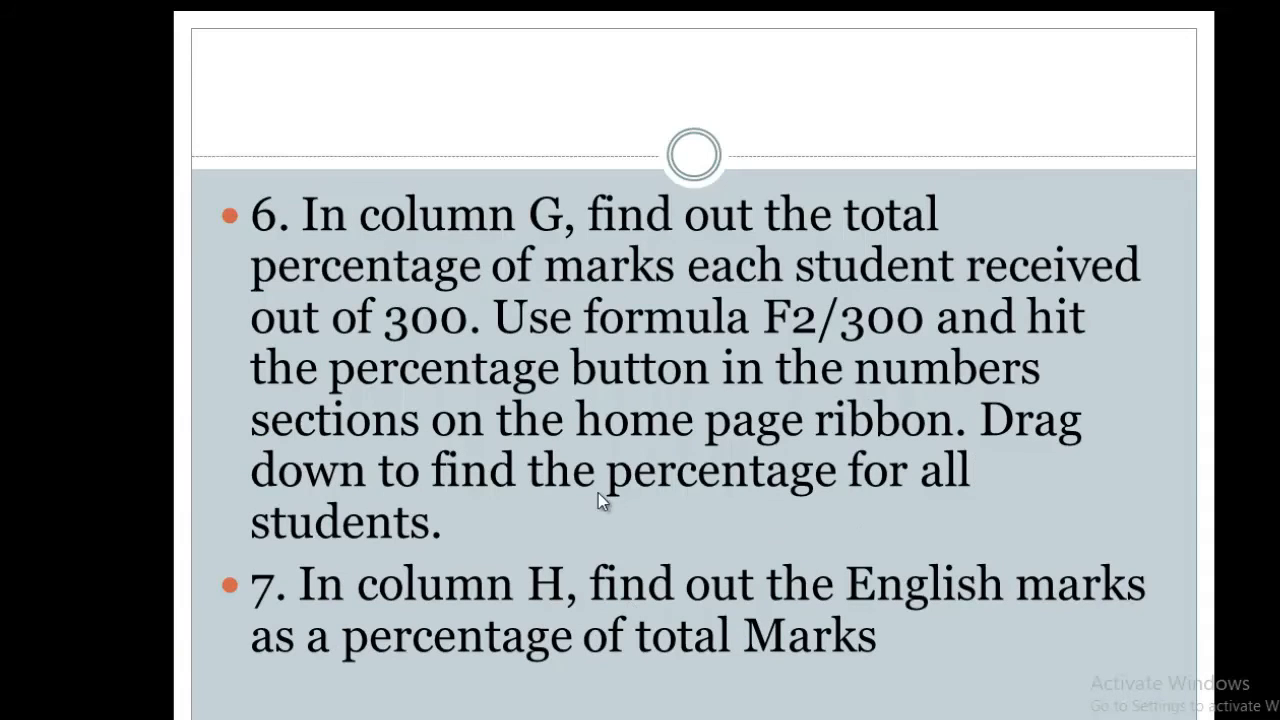